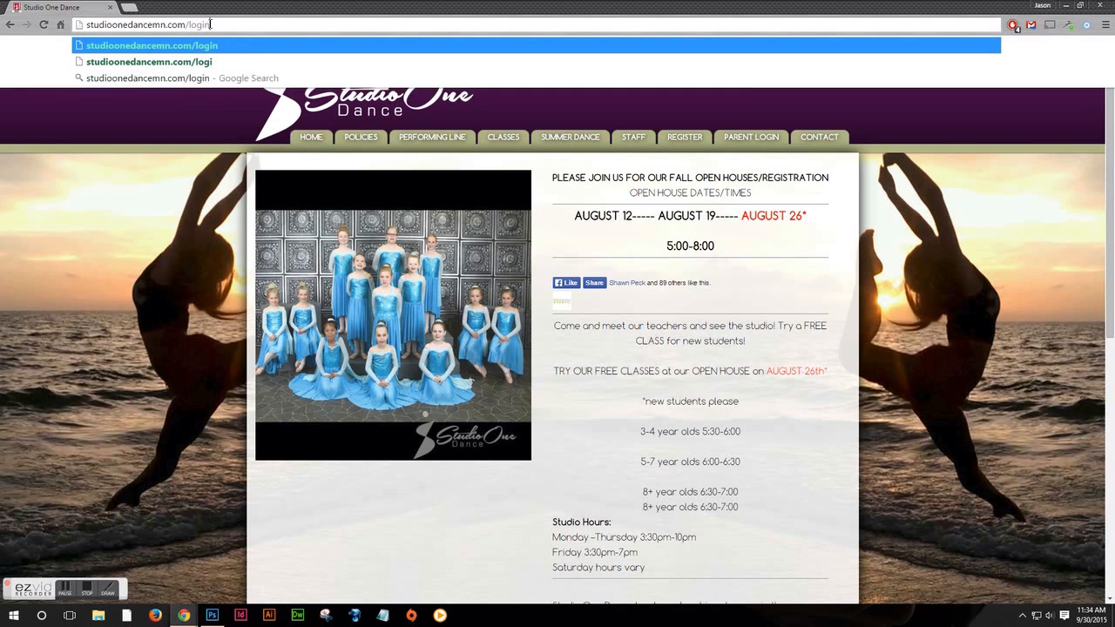
- Open the studioonedancemn.com/login page, sign in with the account email and password, and decline saving the password to Dashlane
key("Return")
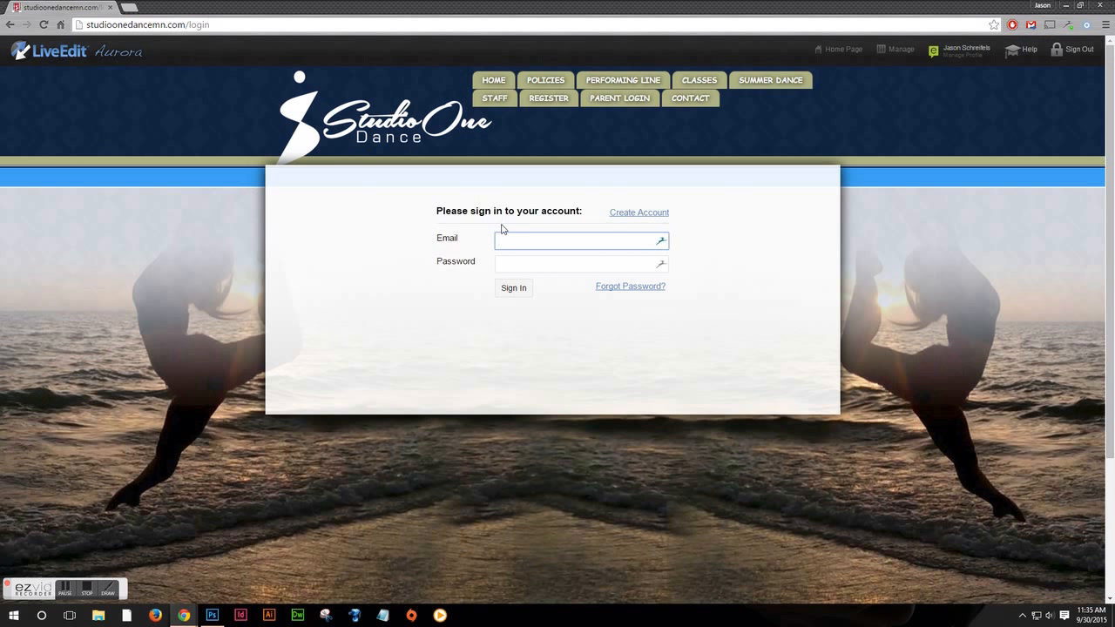
left_click(544, 240)
left_click(556, 272)
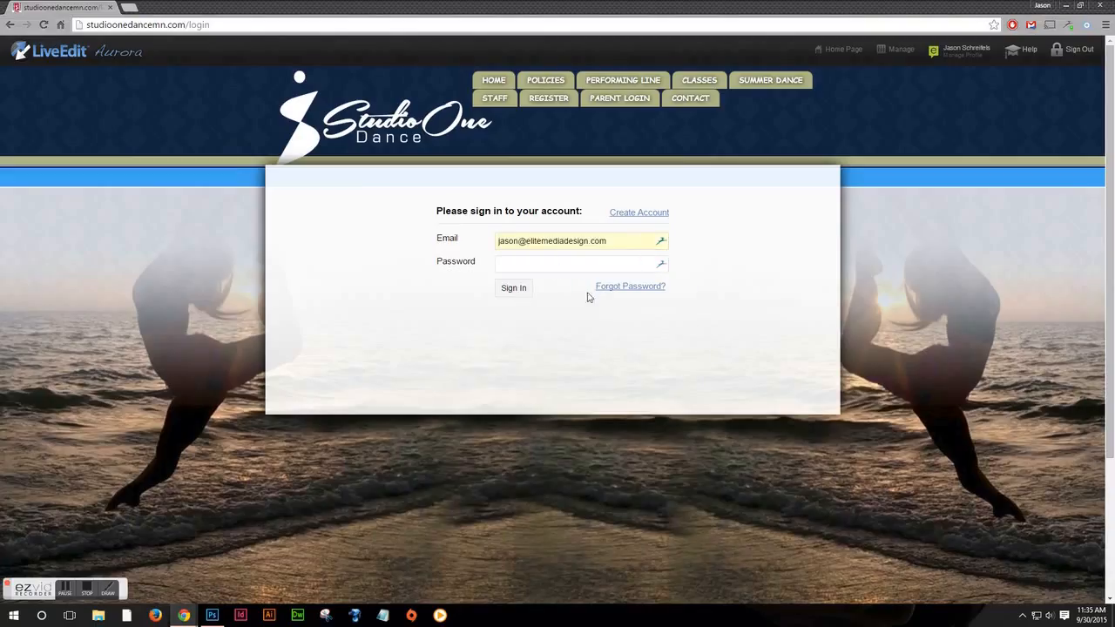
left_click(549, 267)
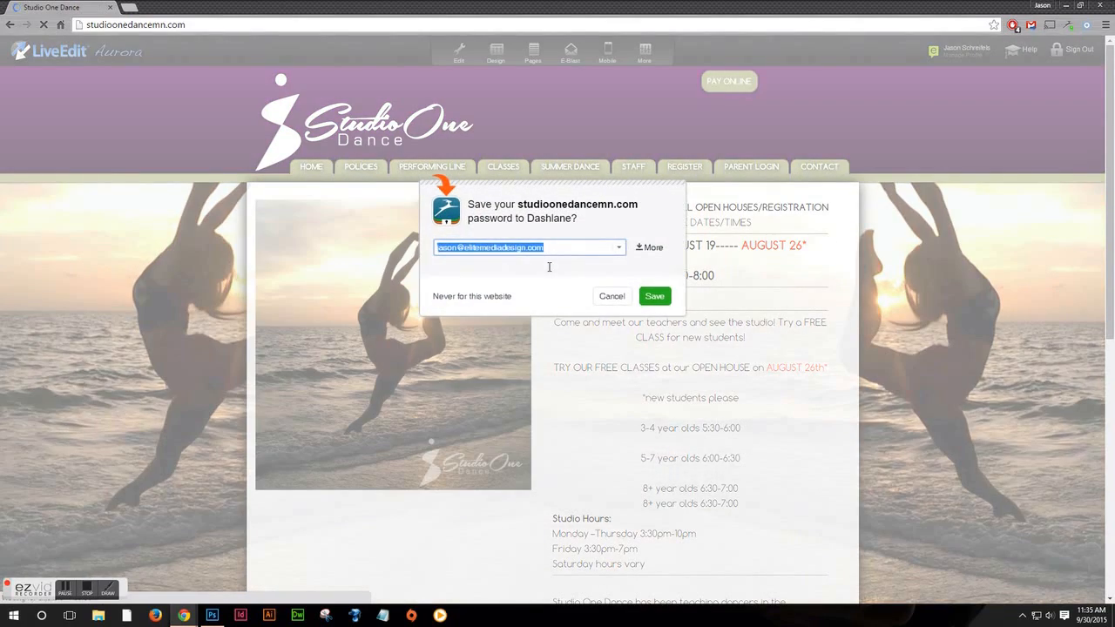
left_click(610, 297)
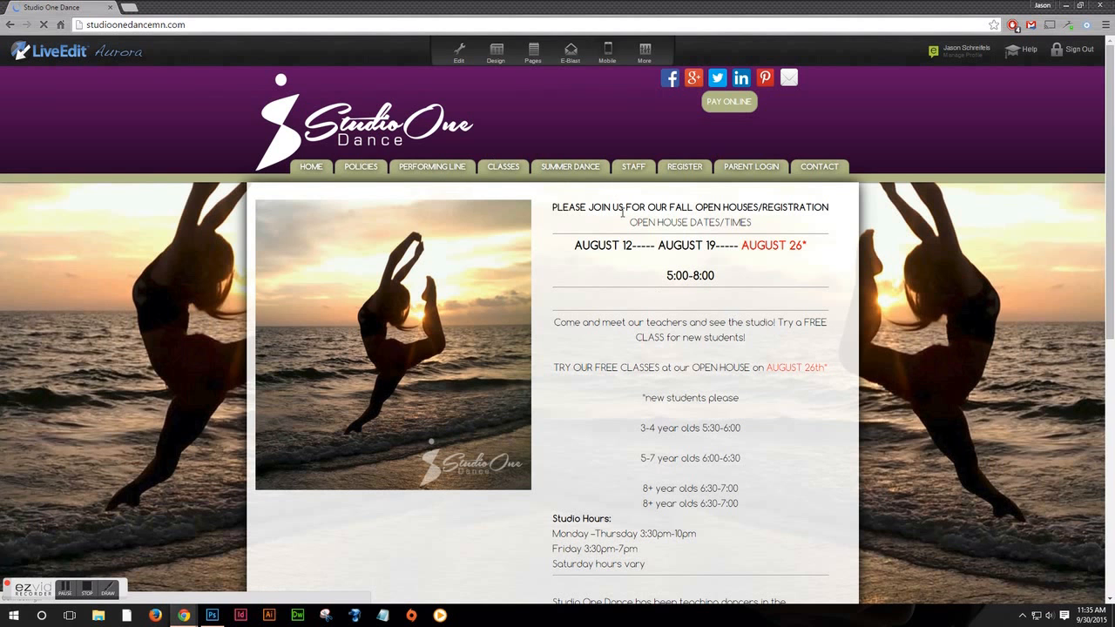
- Switch the home page to edit mode and open the free-class text block in Area 3 for editing
left_click(459, 59)
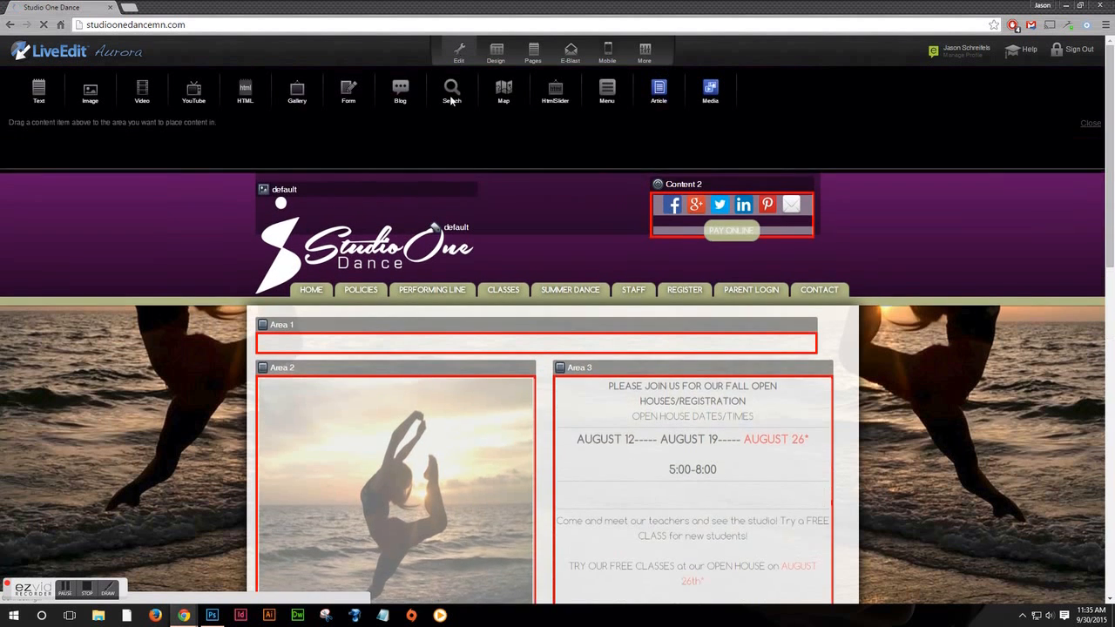
scroll(686, 322, "down", 1)
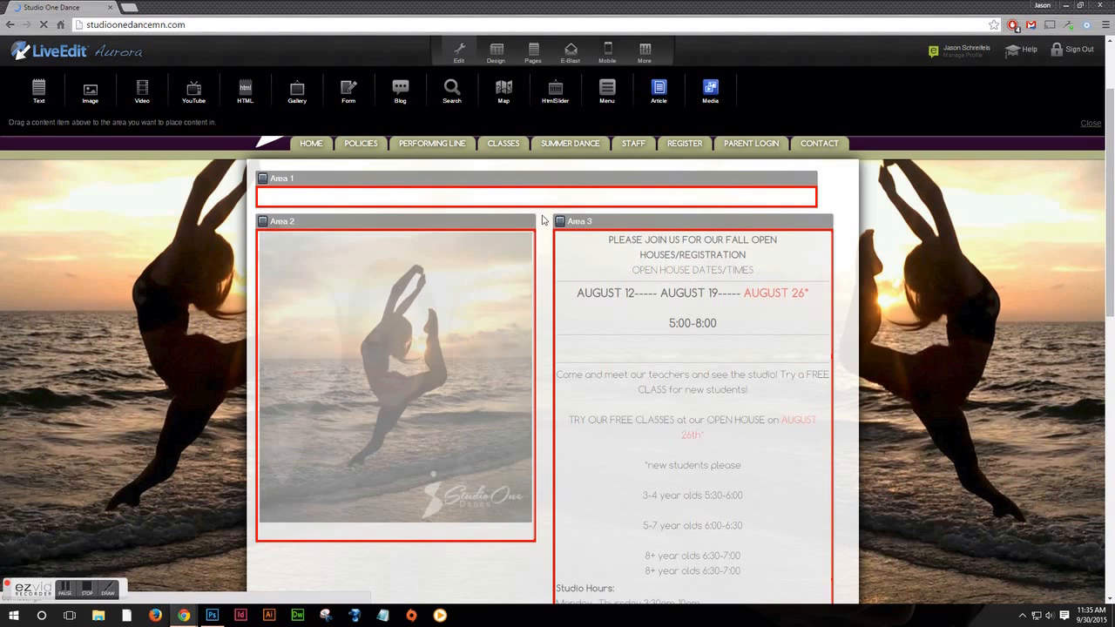
scroll(601, 261, "down", 1)
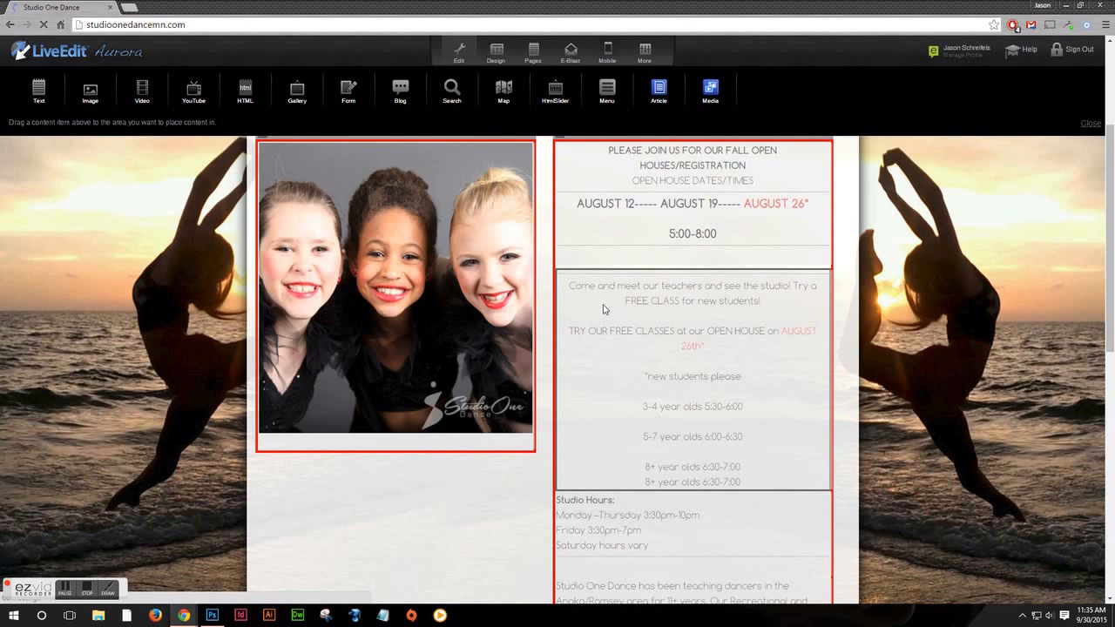
left_click(605, 306)
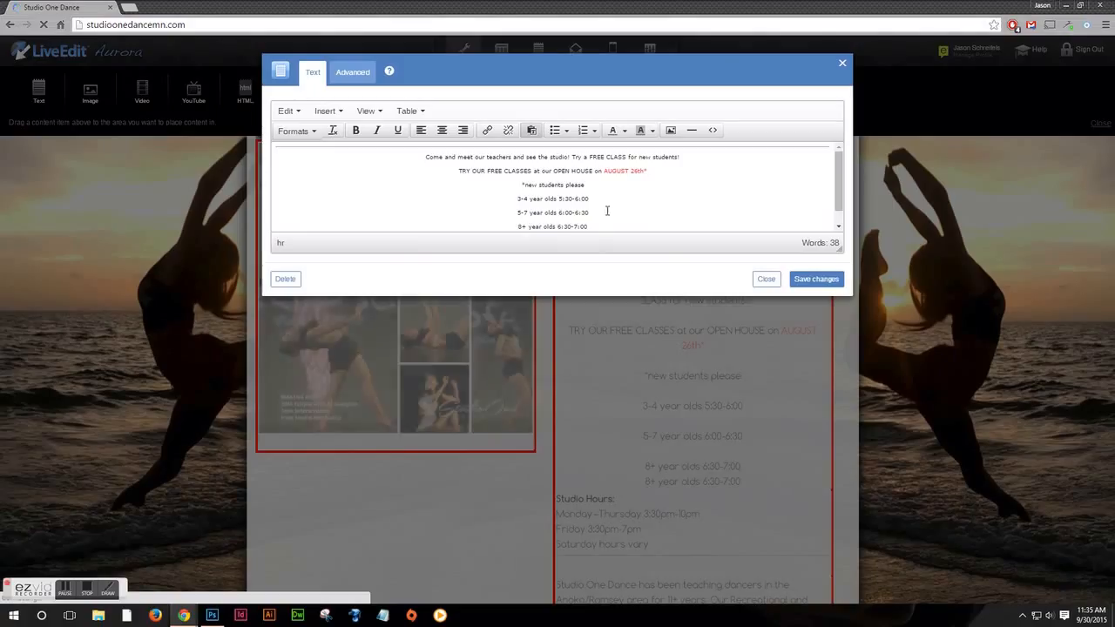
- Append a run of placeholder letters after the last "8+ year olds 6:30-7:00" line of the text block
left_click(595, 225)
scroll(595, 223, "down", 1)
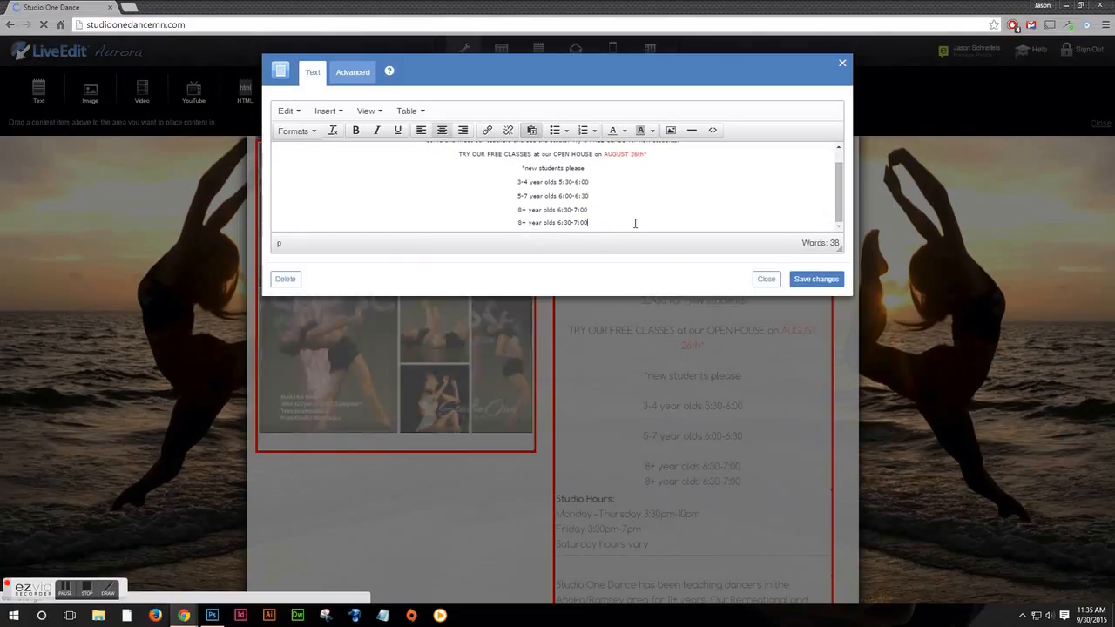
type("hfgfghfgfghfghfgfgh")
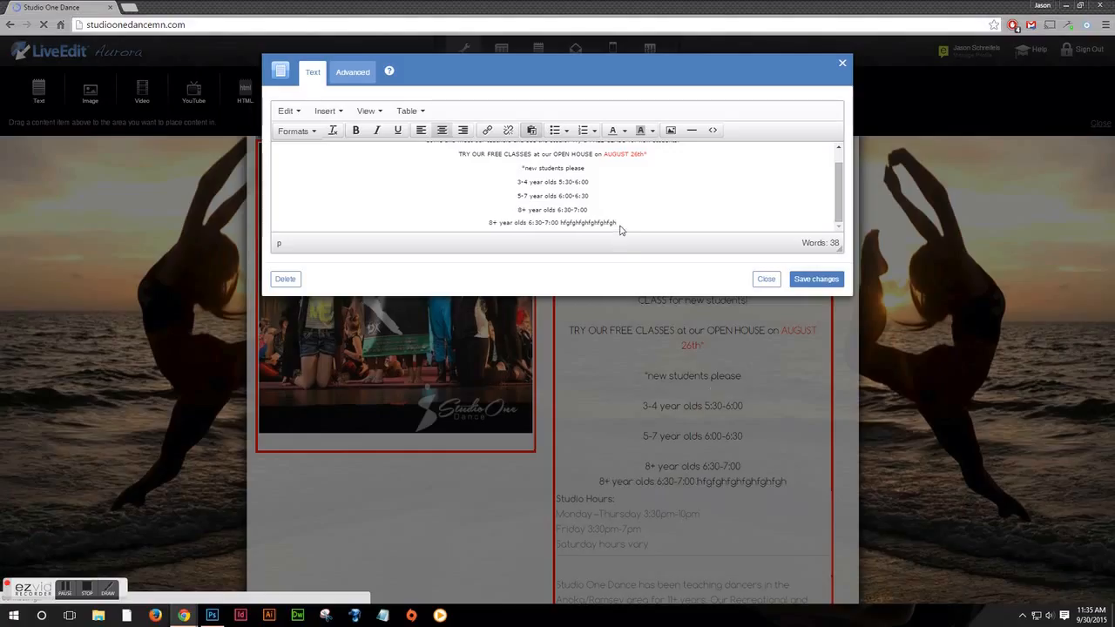
- Delete the placeholder letters from the end of the last age-group line and save the text block
key("BackSpace")
key("BackSpace")
key("BackSpace")
key("BackSpace")
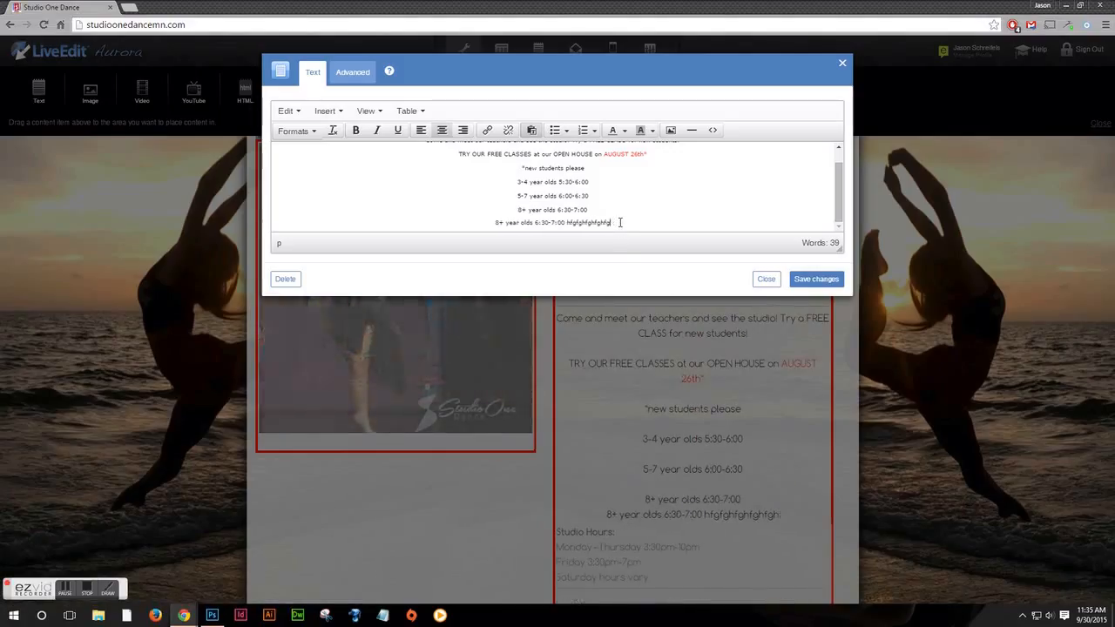
key("BackSpace")
key("BackSpace")
key("BackSpace")
key("BackSpace")
key("BackSpace")
key("BackSpace")
key("BackSpace")
key("BackSpace")
key("BackSpace")
key("BackSpace")
key("BackSpace")
key("BackSpace")
key("BackSpace")
key("BackSpace")
left_click(799, 279)
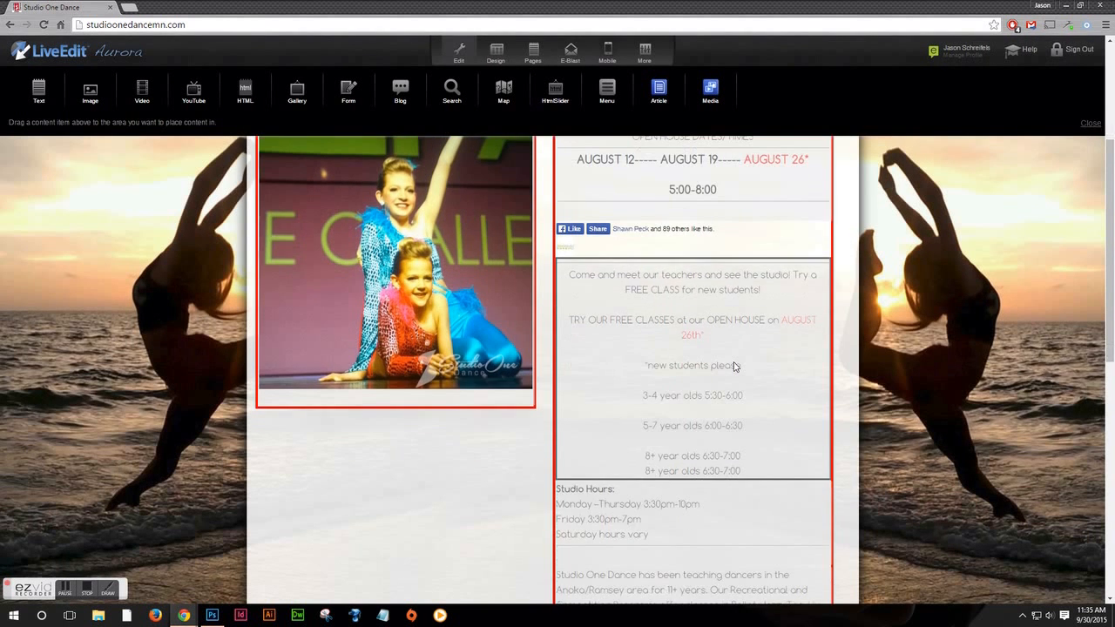
- Move the free-class text block above the Facebook Like and Share block in Area 3
scroll(669, 468, "down", 1)
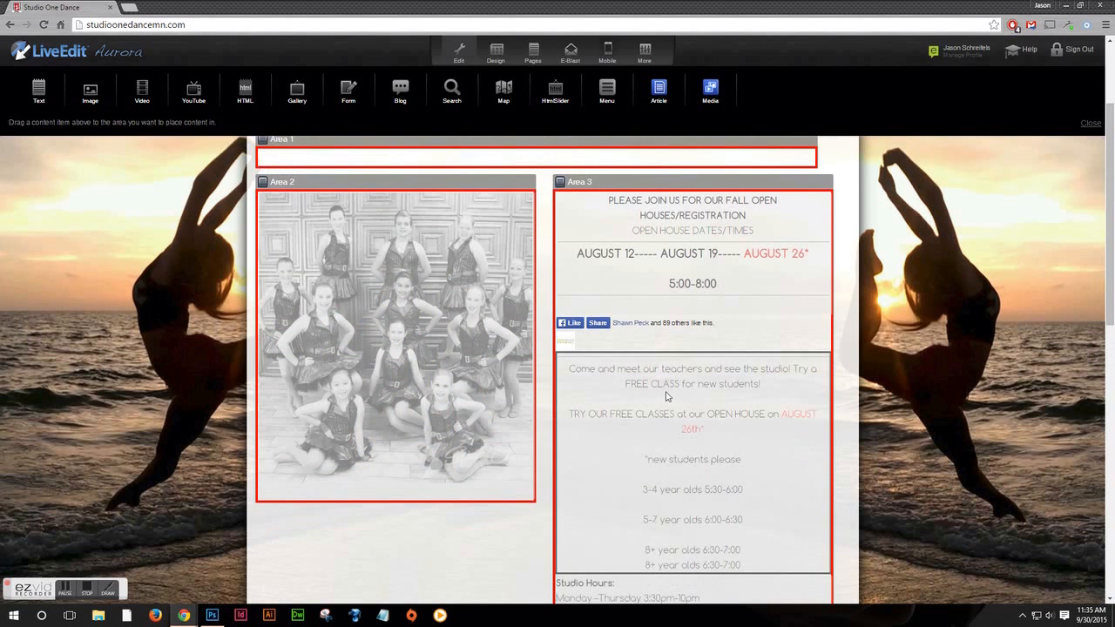
left_click_drag(666, 350, 576, 204)
scroll(622, 383, "down", 1)
left_click_drag(580, 353, 587, 214)
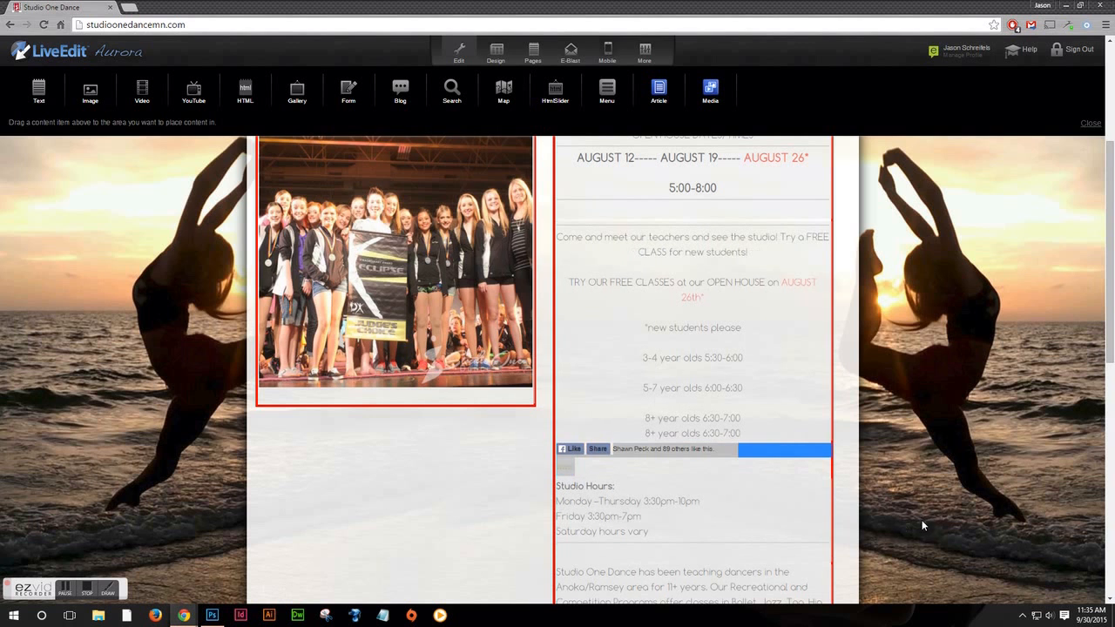
- Return to edit mode and move the Facebook Like and Share block back above the free-class text in Area 3
left_click_drag(660, 461, 613, 211)
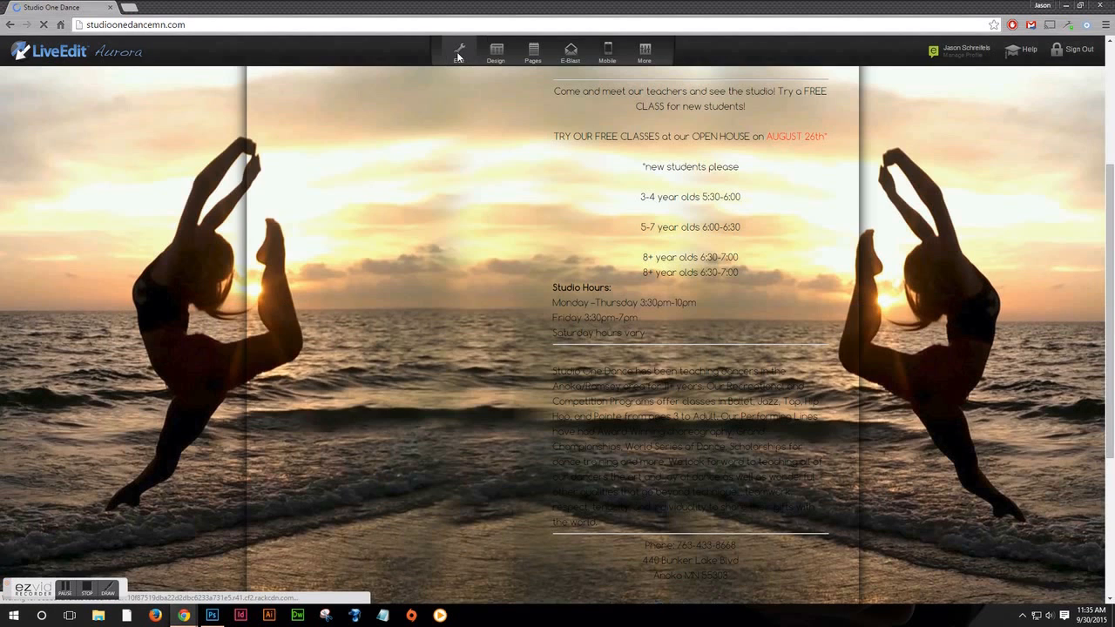
left_click(459, 54)
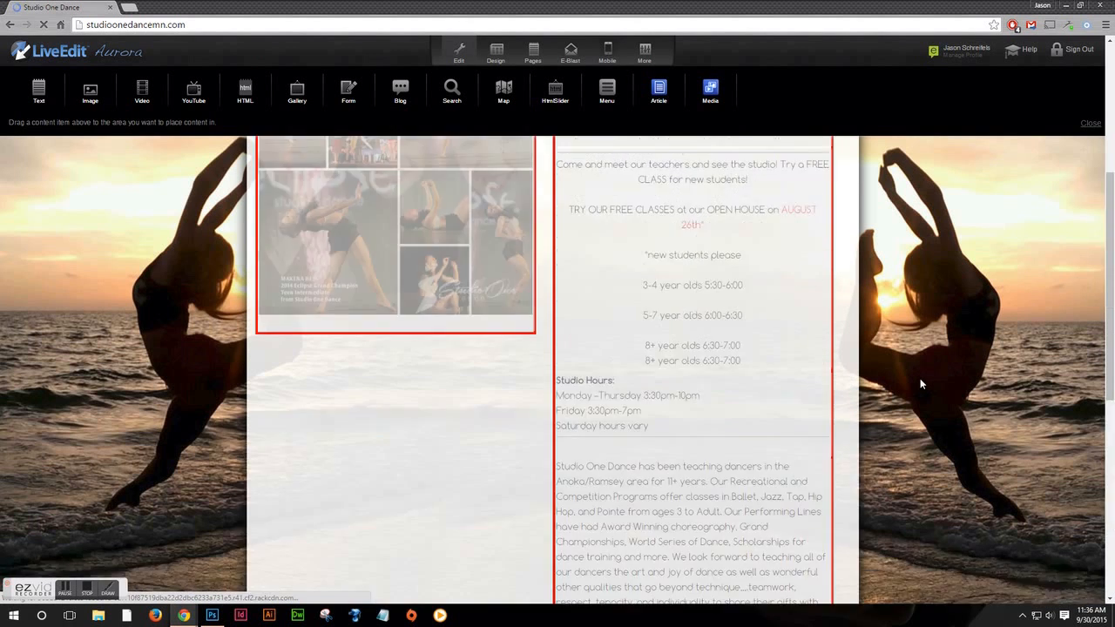
scroll(922, 384, "up", 2)
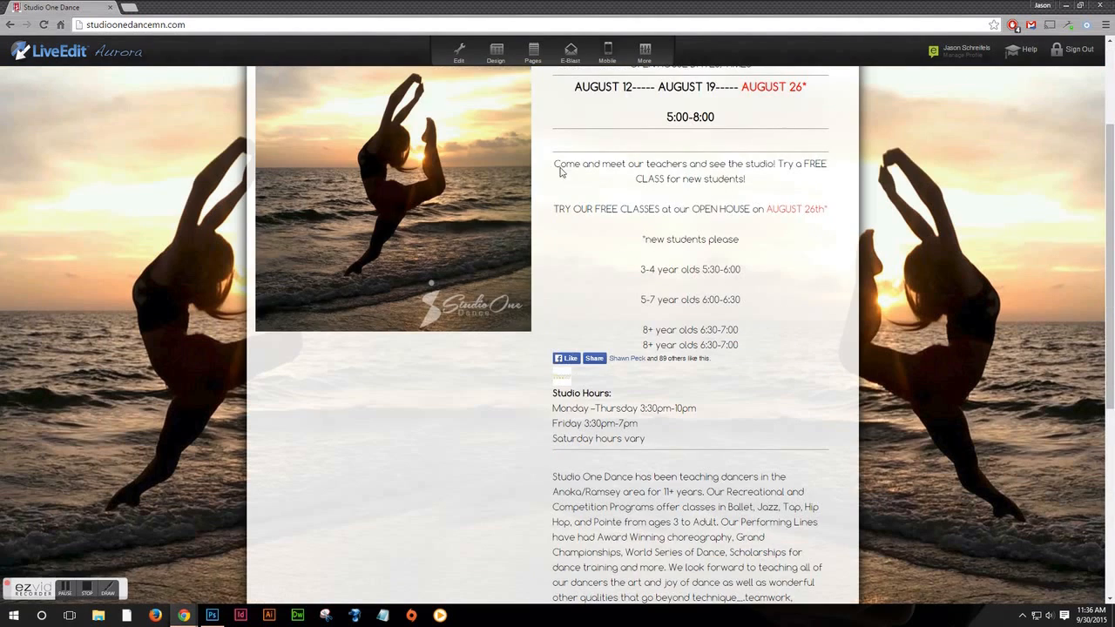
left_click(459, 52)
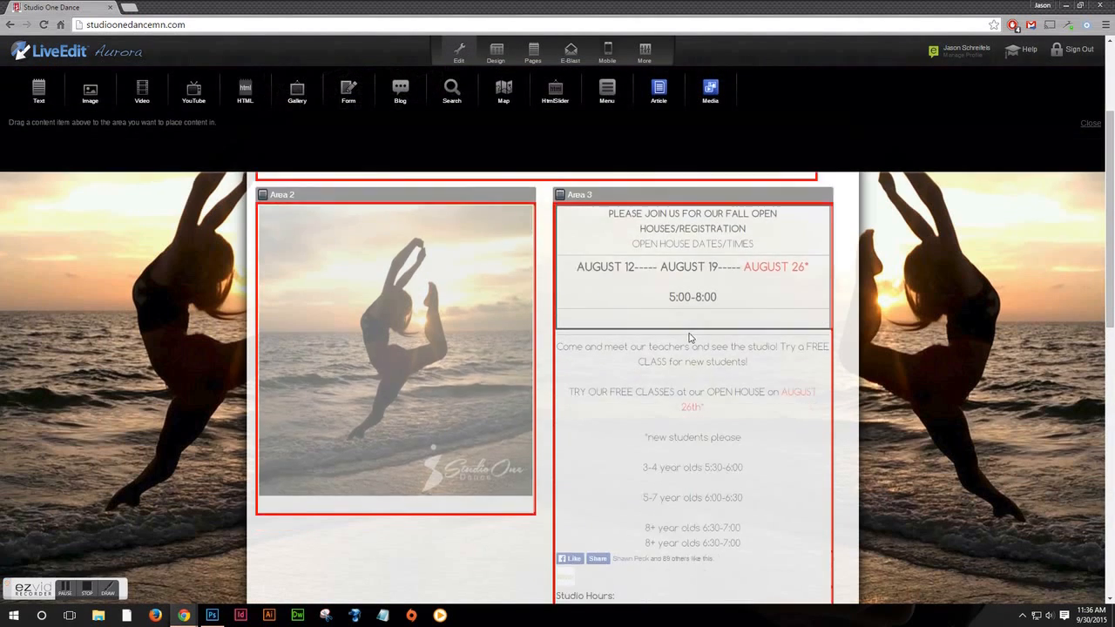
left_click_drag(634, 455, 570, 246)
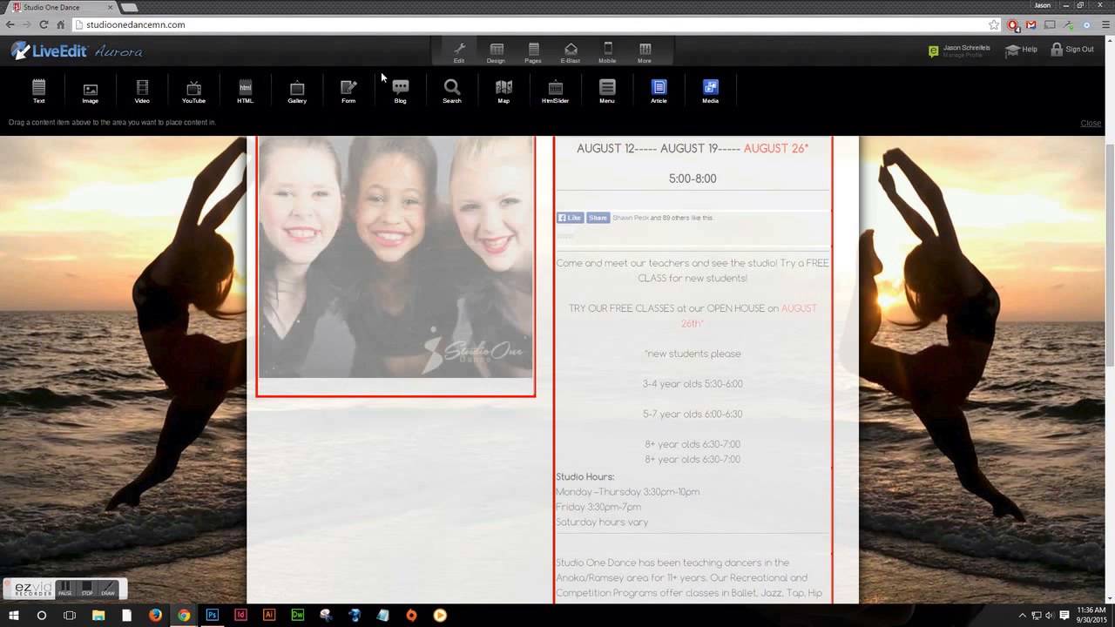
- Add a new text item below the slideshow in Area 2 and enter a line of repeated "fgh" placeholder letters followed by a line break
left_click_drag(44, 102, 398, 404)
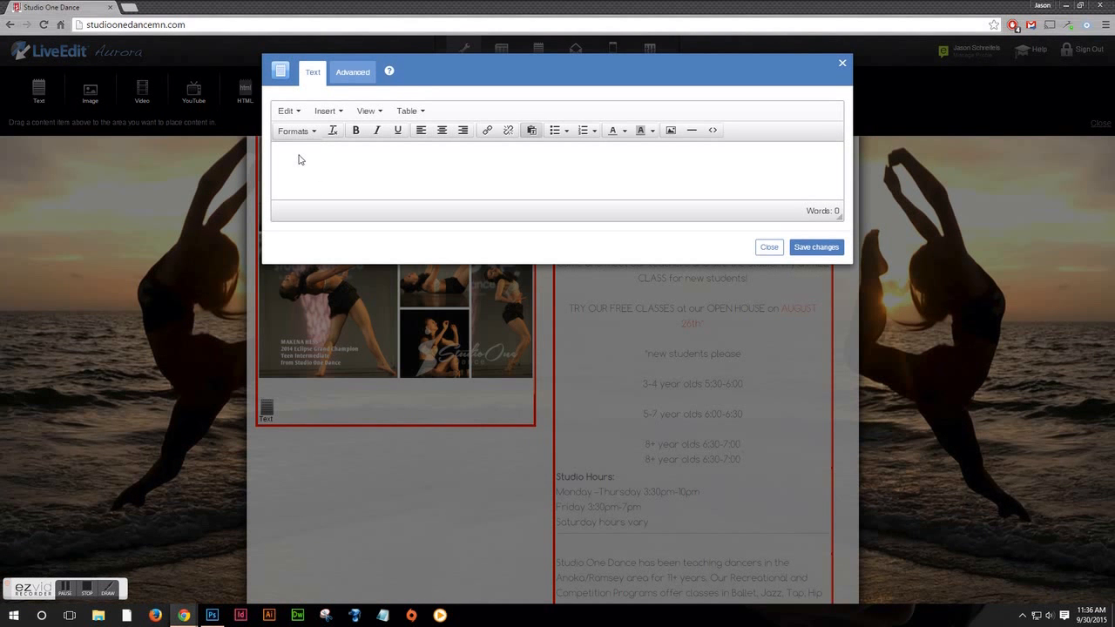
type("fghfghfgfghfgh")
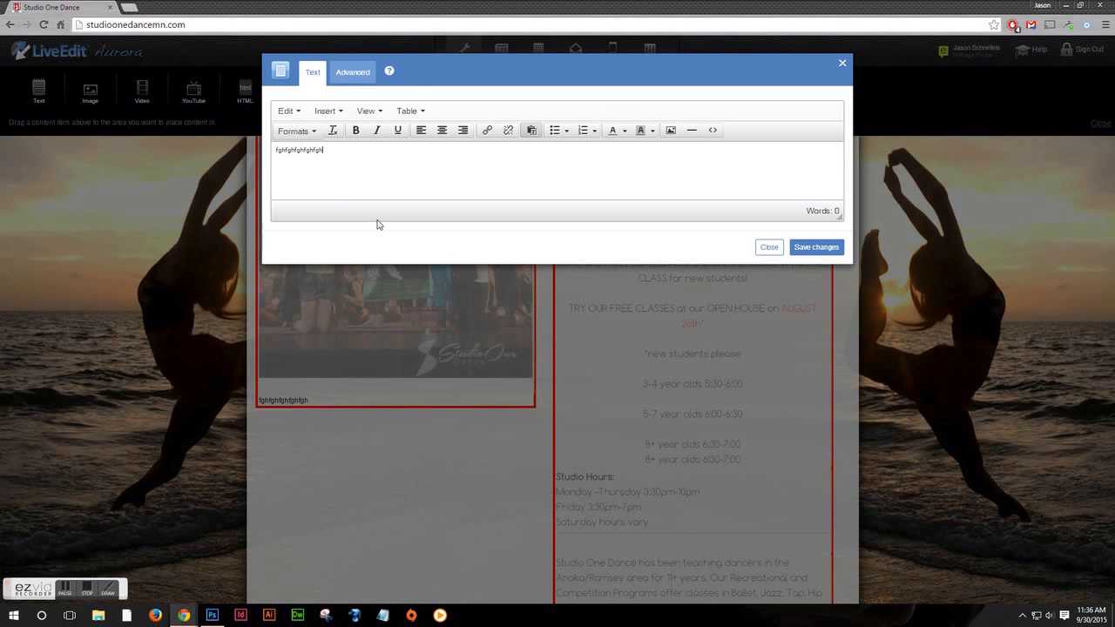
key("Return")
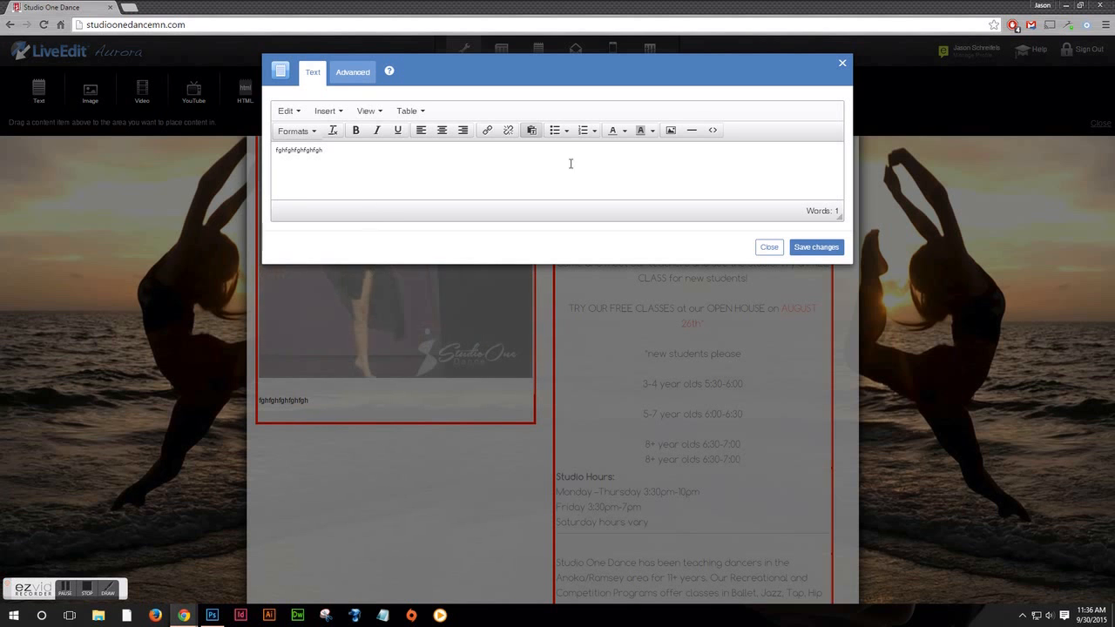
- Start inserting an image under the placeholder line and choose the colour Background_Studio_One_Dance picture from the site's existing files
left_click(670, 130)
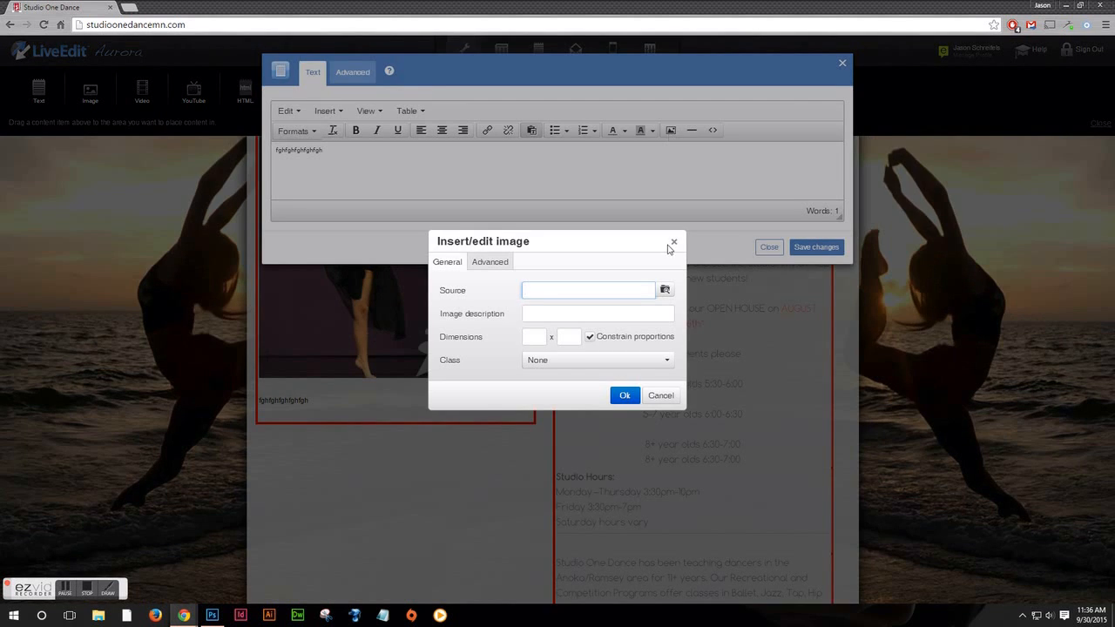
left_click(664, 291)
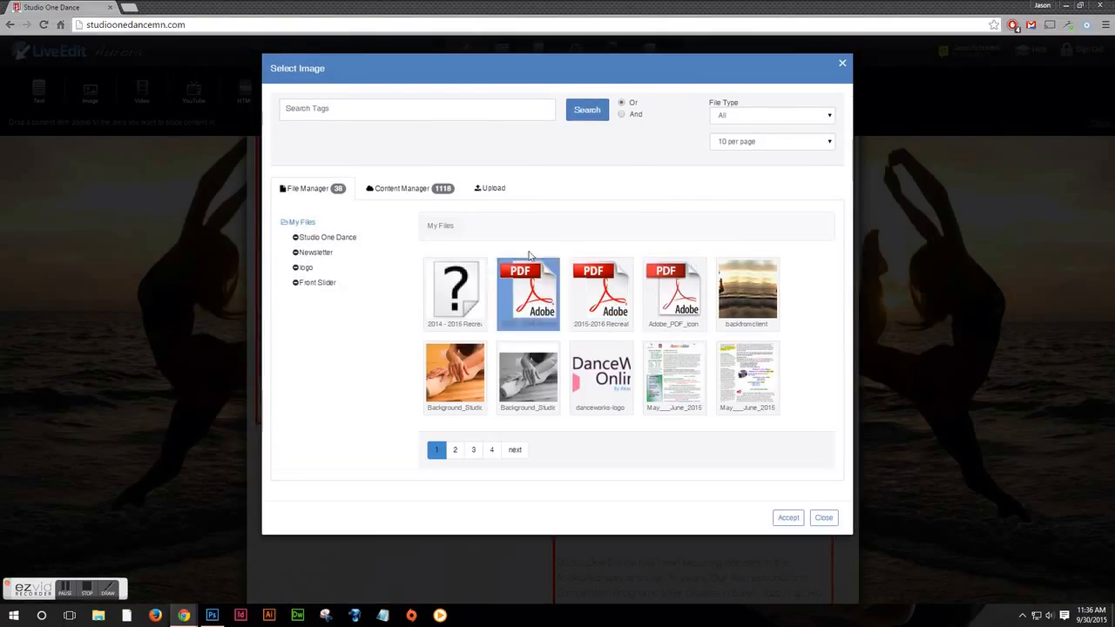
left_click(490, 190)
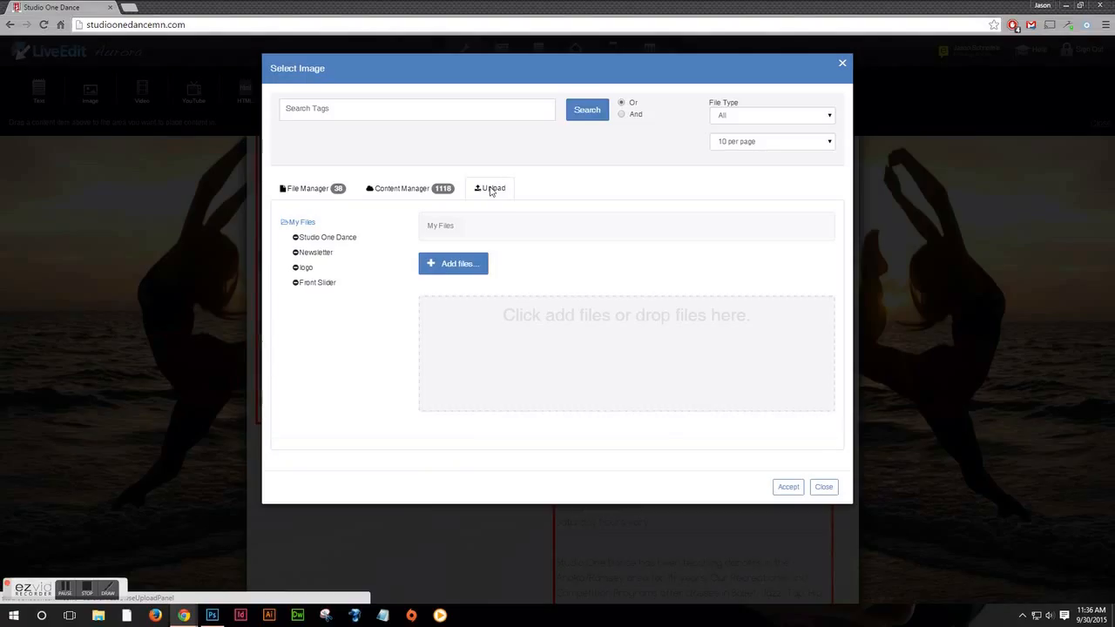
left_click(310, 190)
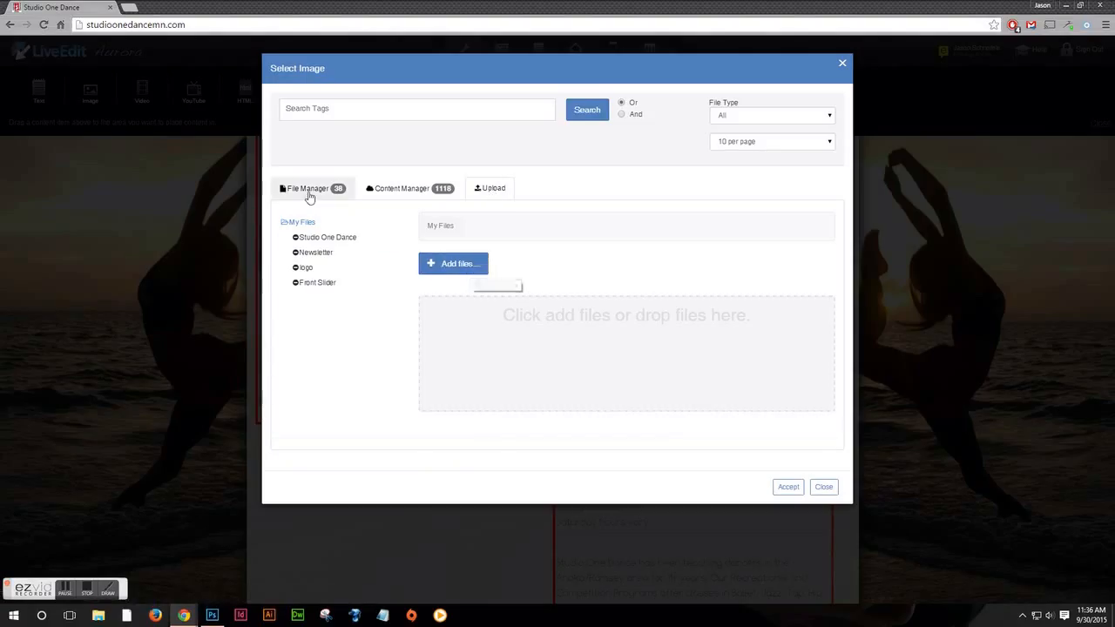
left_click(472, 376)
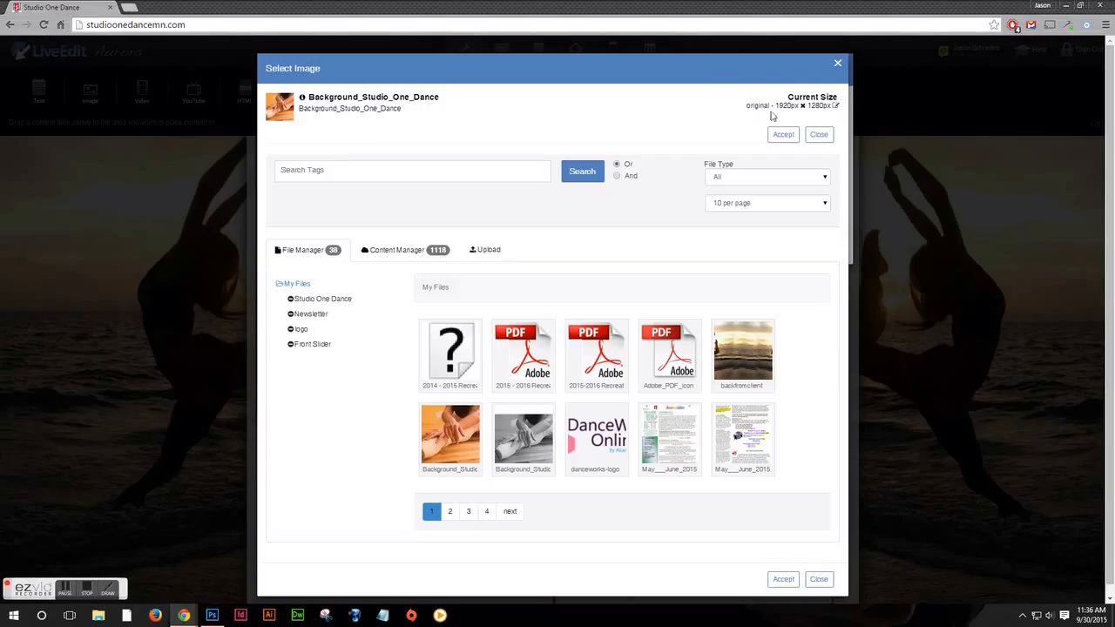
- Insert the chosen picture at the mediumthumb size of 250px by 166px and save the new text block
left_click(836, 107)
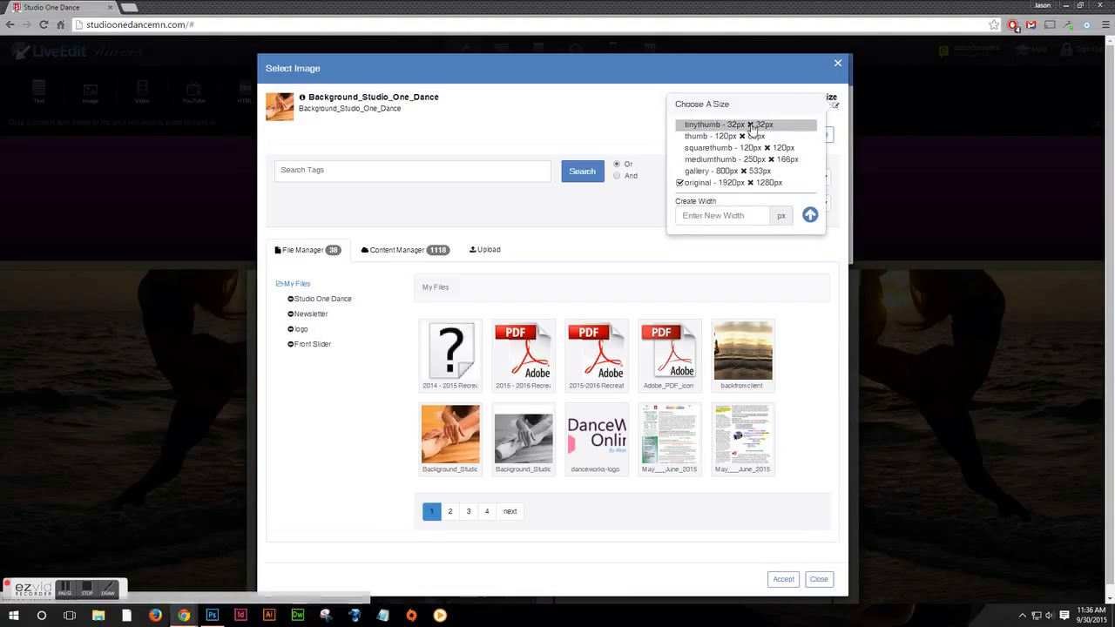
left_click(770, 165)
left_click(787, 132)
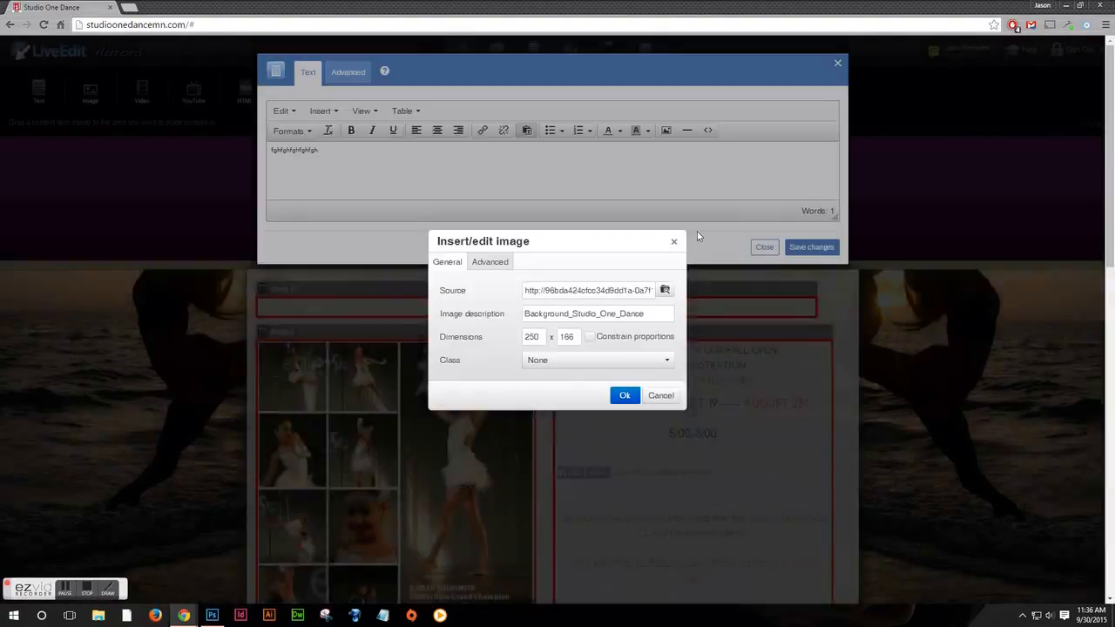
left_click(623, 395)
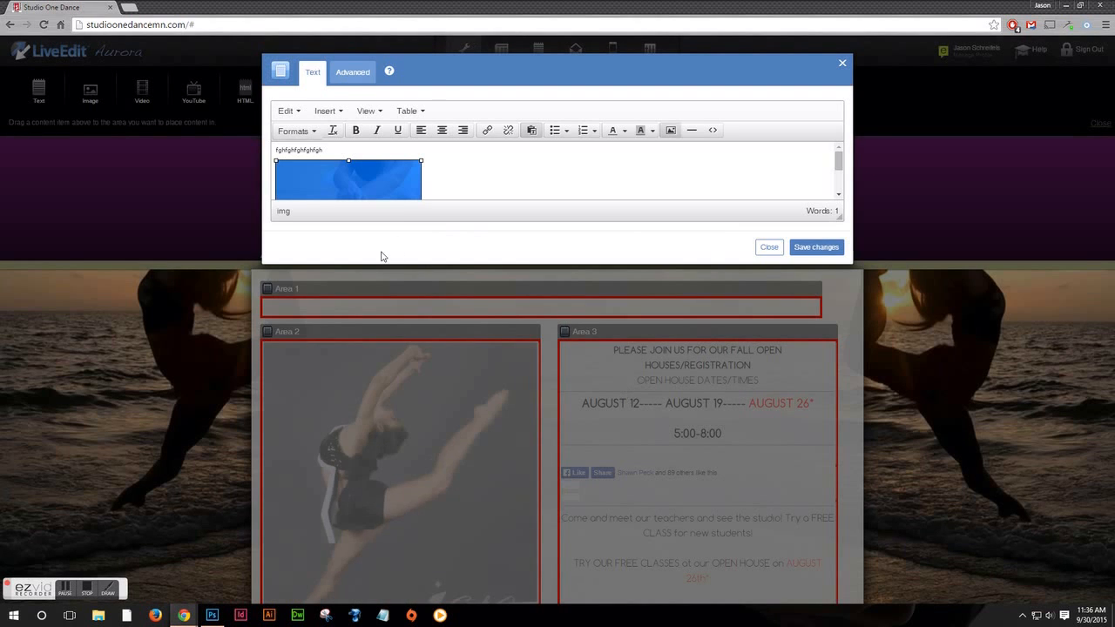
left_click(478, 180)
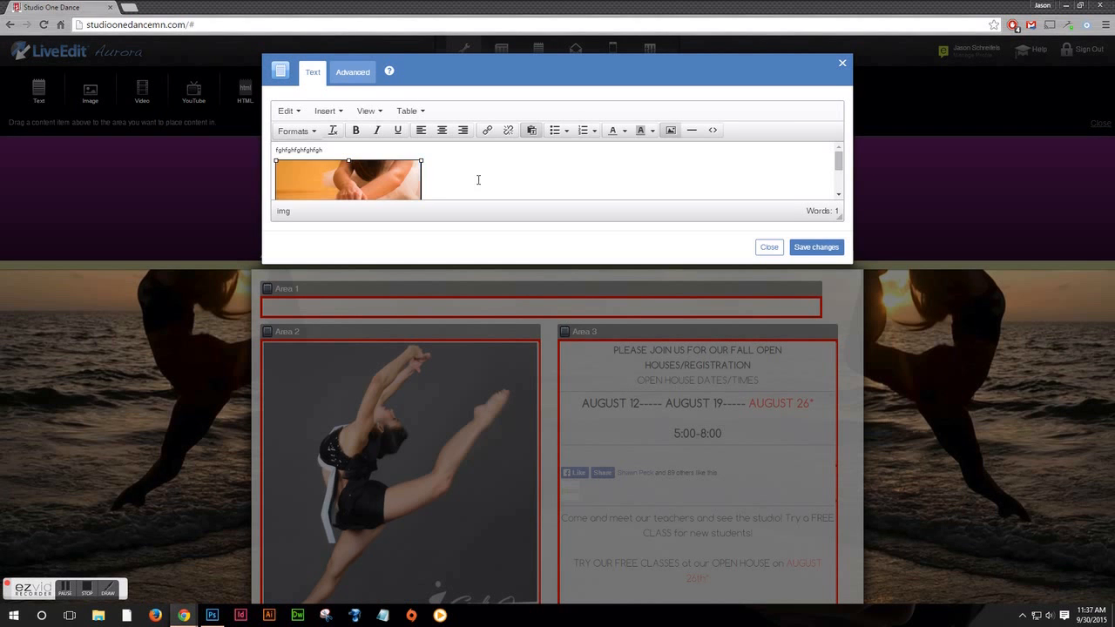
left_click(825, 251)
- Reopen the new Area 2 text block, enlarge its editing area, shrink the picture to roughly 60% of its width, and save
scroll(338, 402, "down", 5)
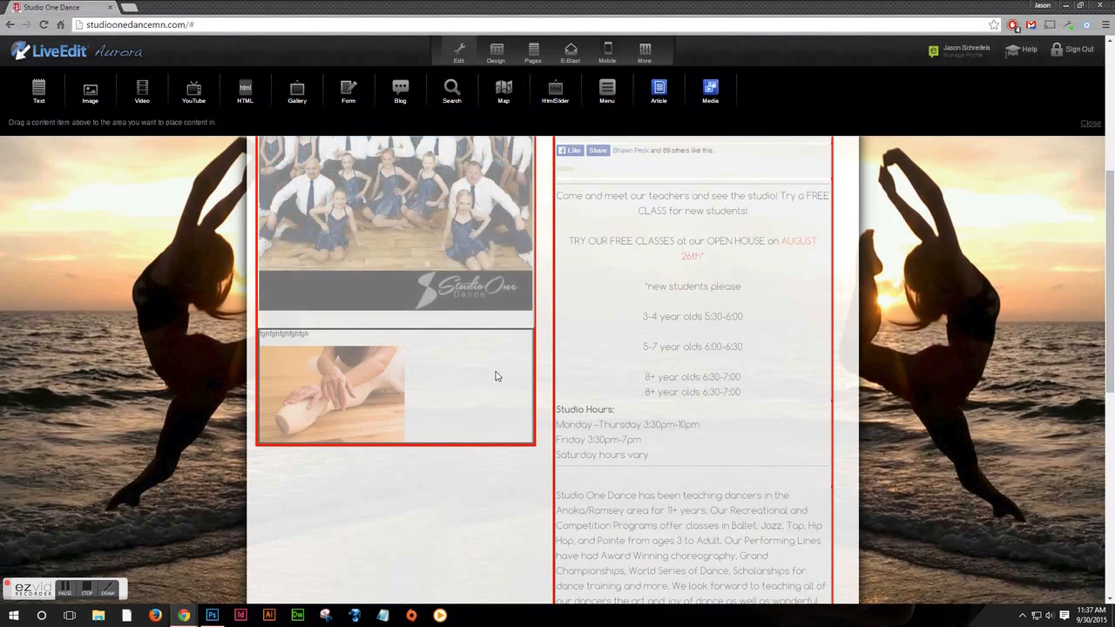
left_click(450, 364)
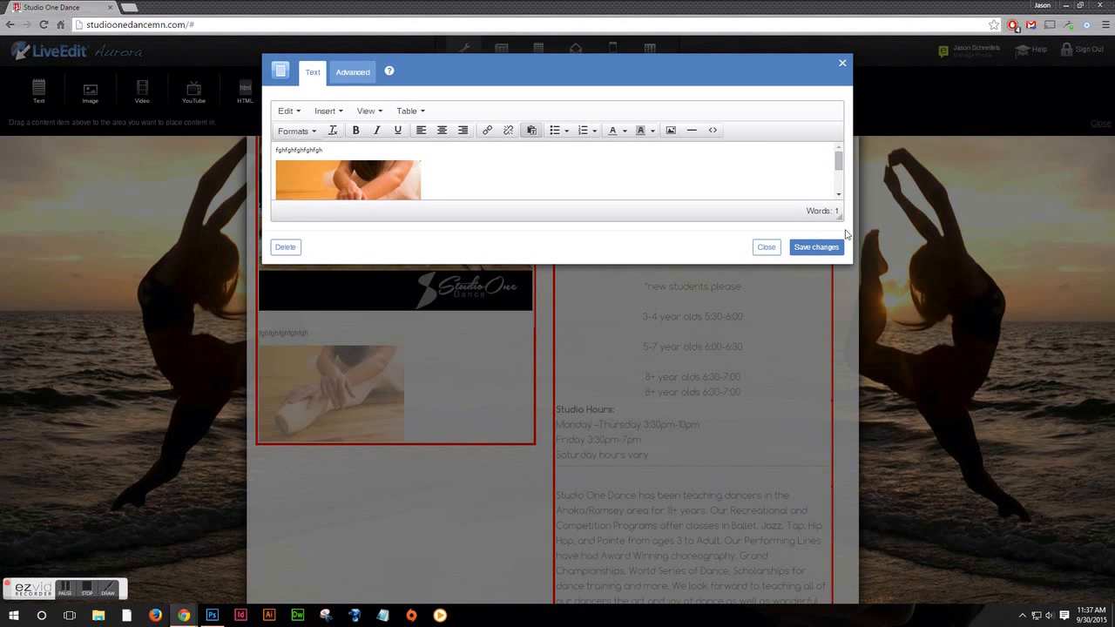
left_click_drag(839, 217, 840, 323)
left_click(398, 228)
left_click_drag(422, 257, 361, 216)
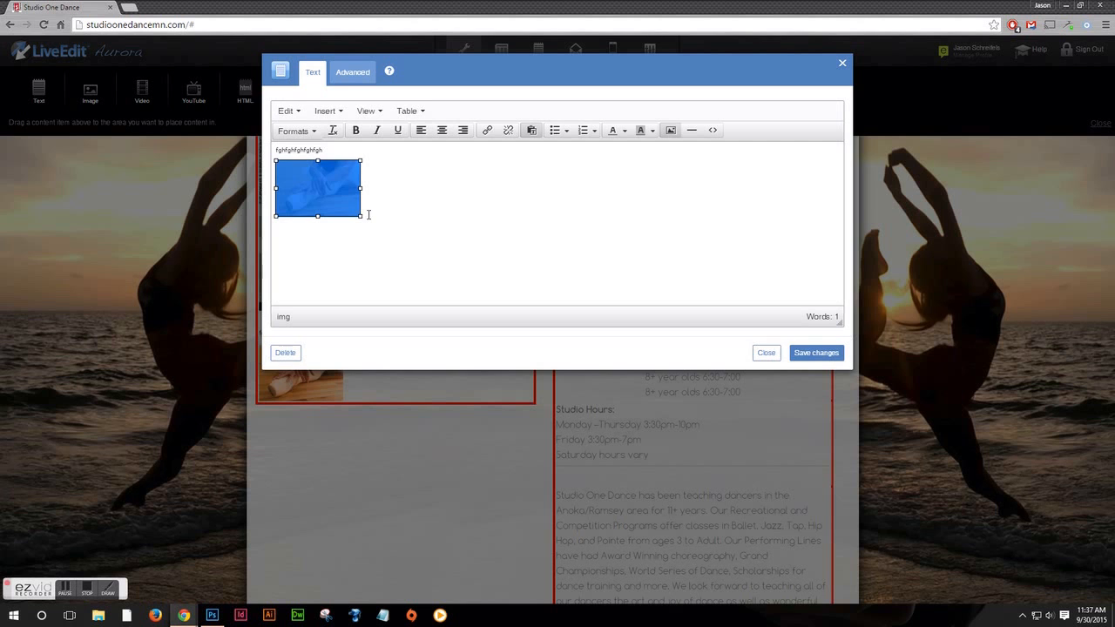
left_click(817, 352)
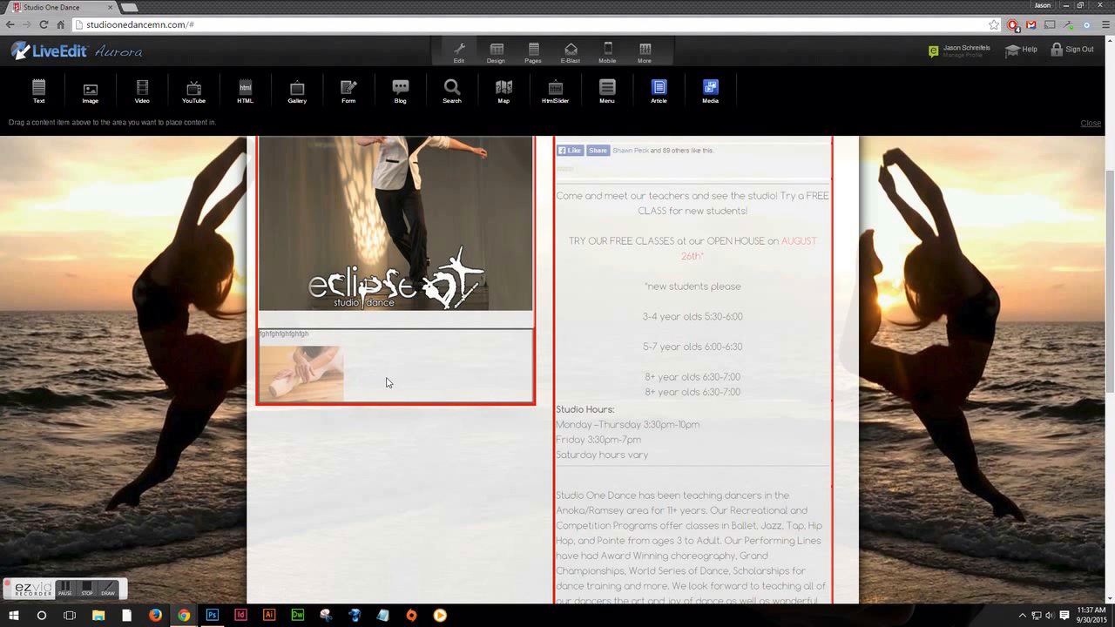
- Delete the placeholder text block with its picture from Area 2, confirming the removal
left_click(380, 380)
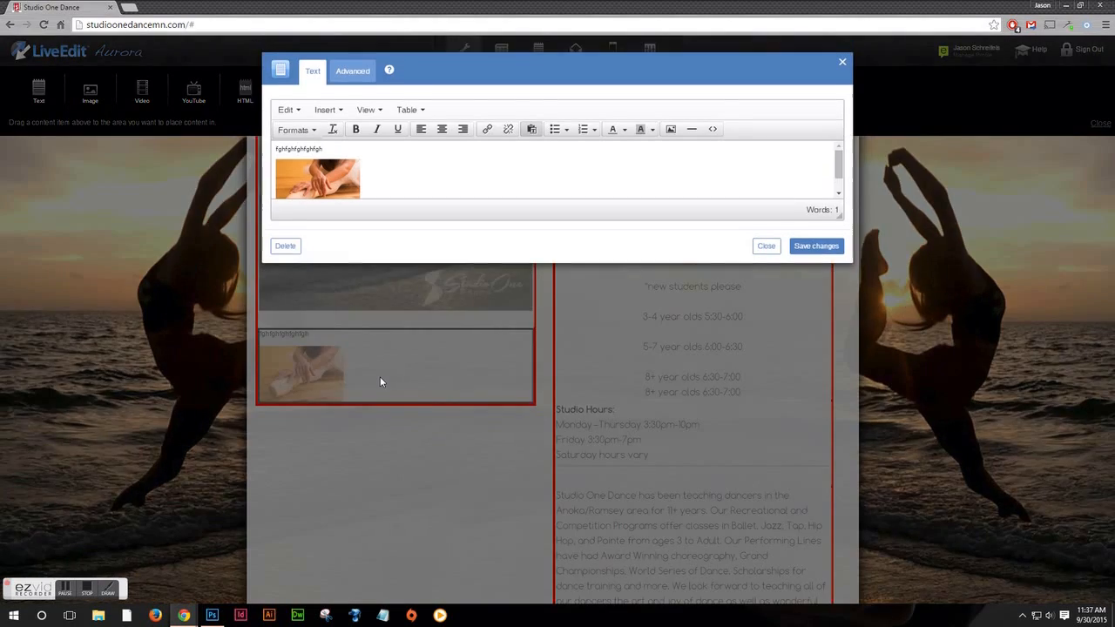
left_click(285, 245)
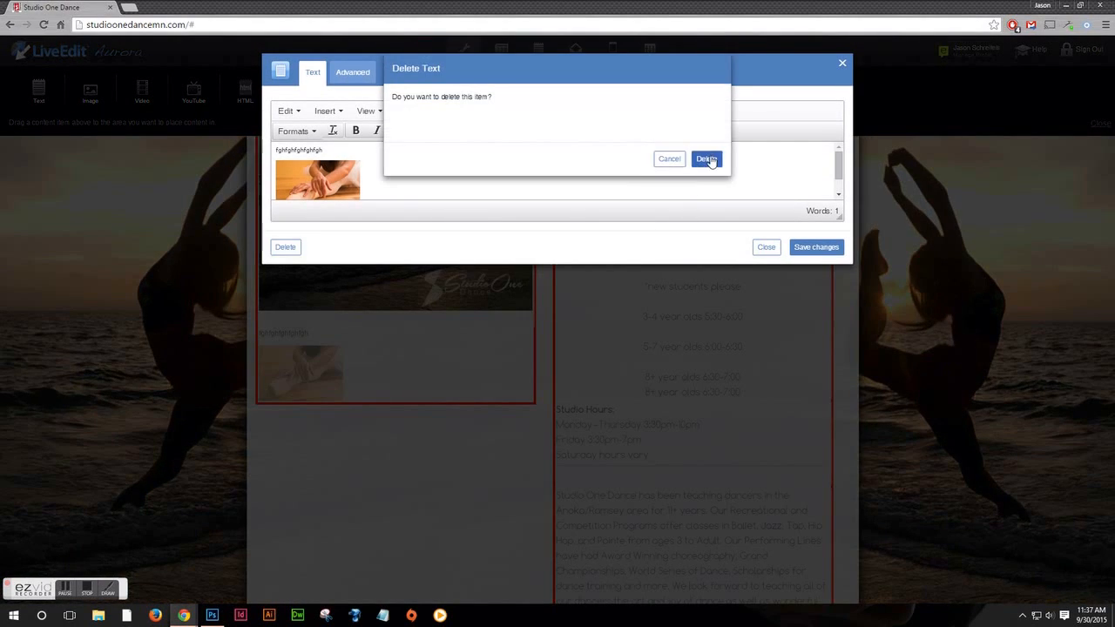
left_click(707, 159)
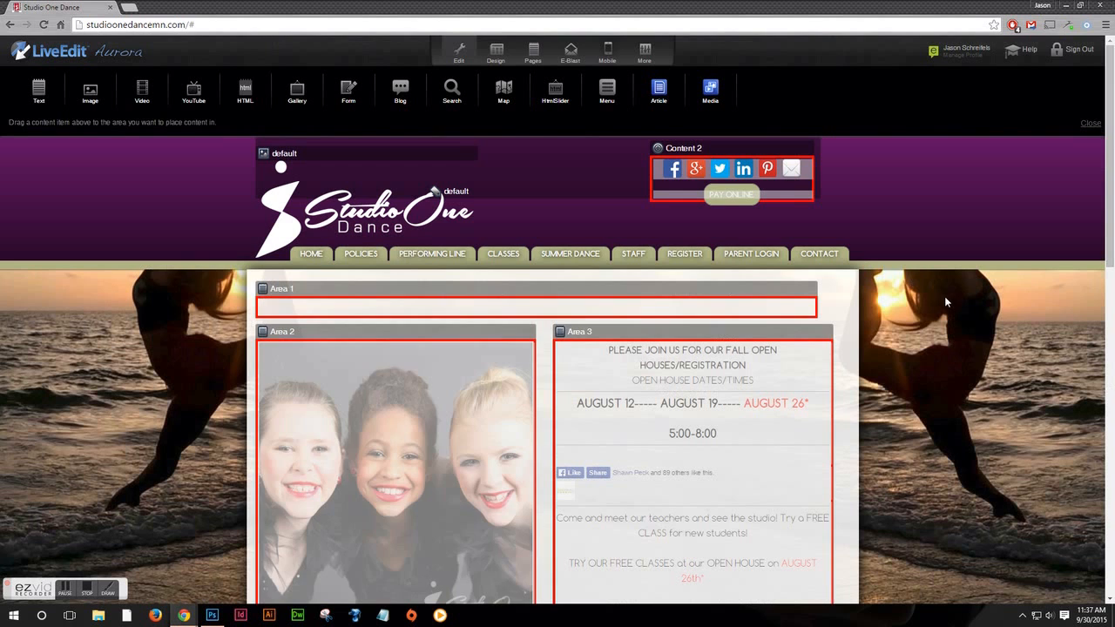
- Visit the Contact and Staff pages, return to the Home page, and reopen it for content editing
scroll(915, 357, "down", 1)
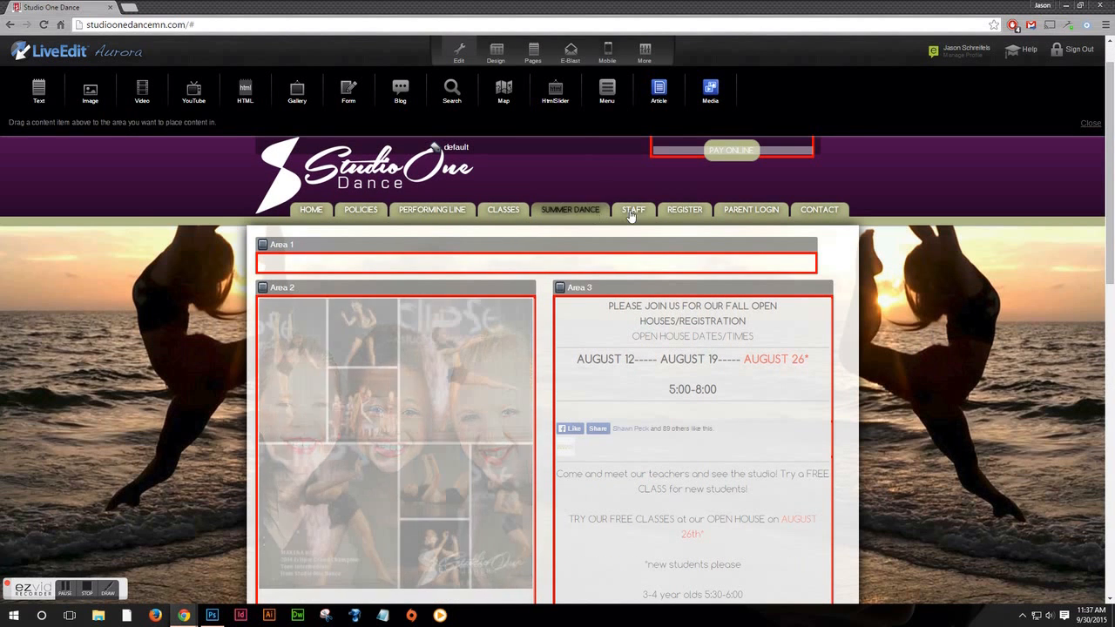
left_click(822, 210)
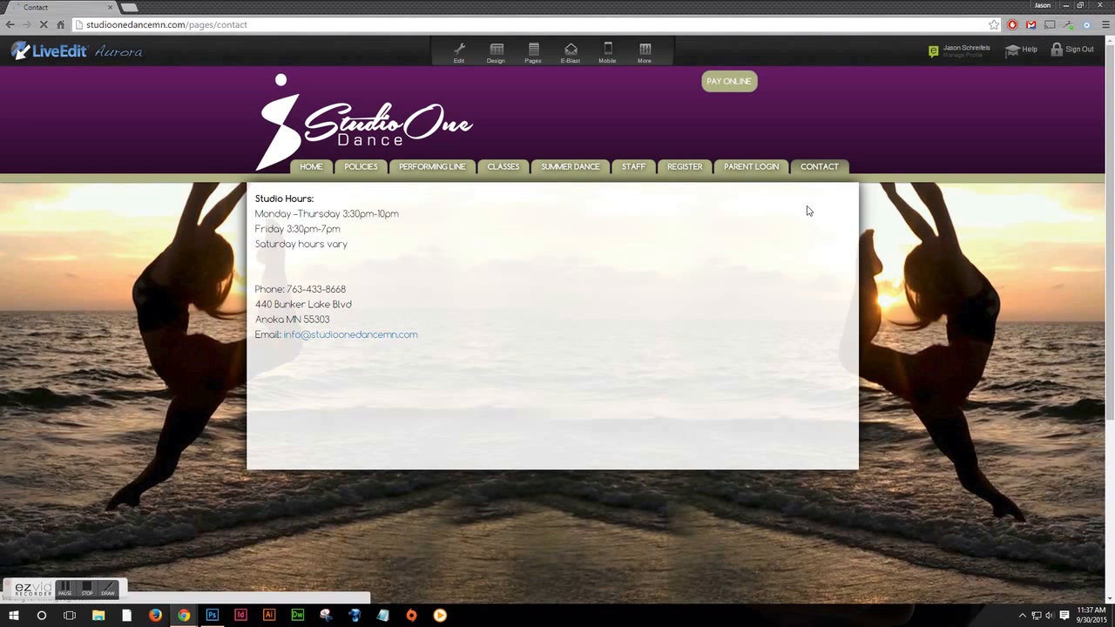
left_click(624, 169)
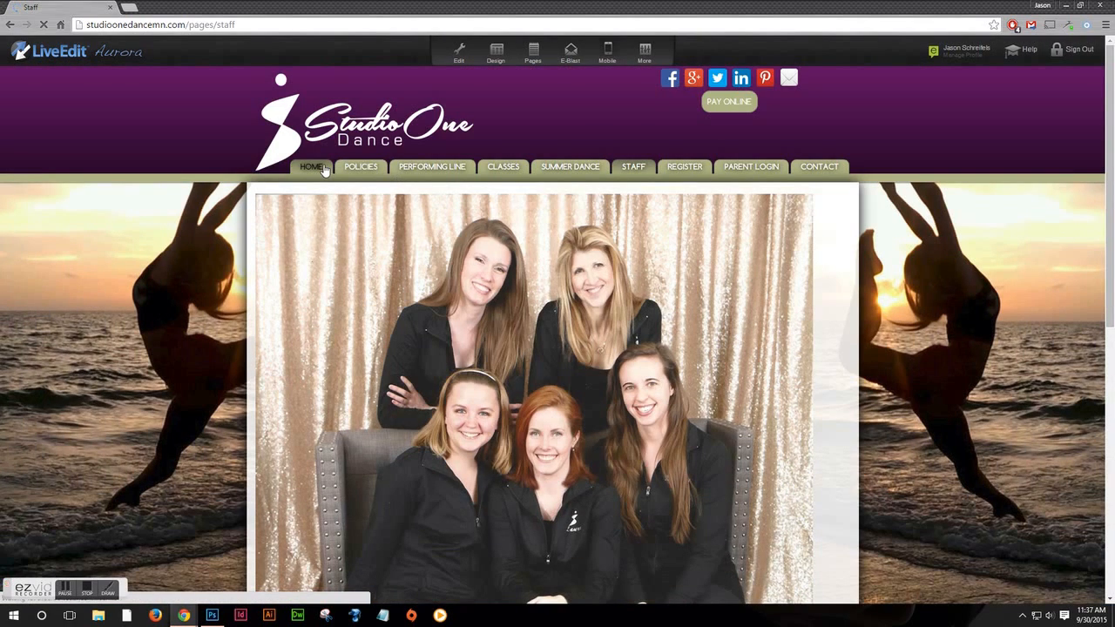
left_click(327, 169)
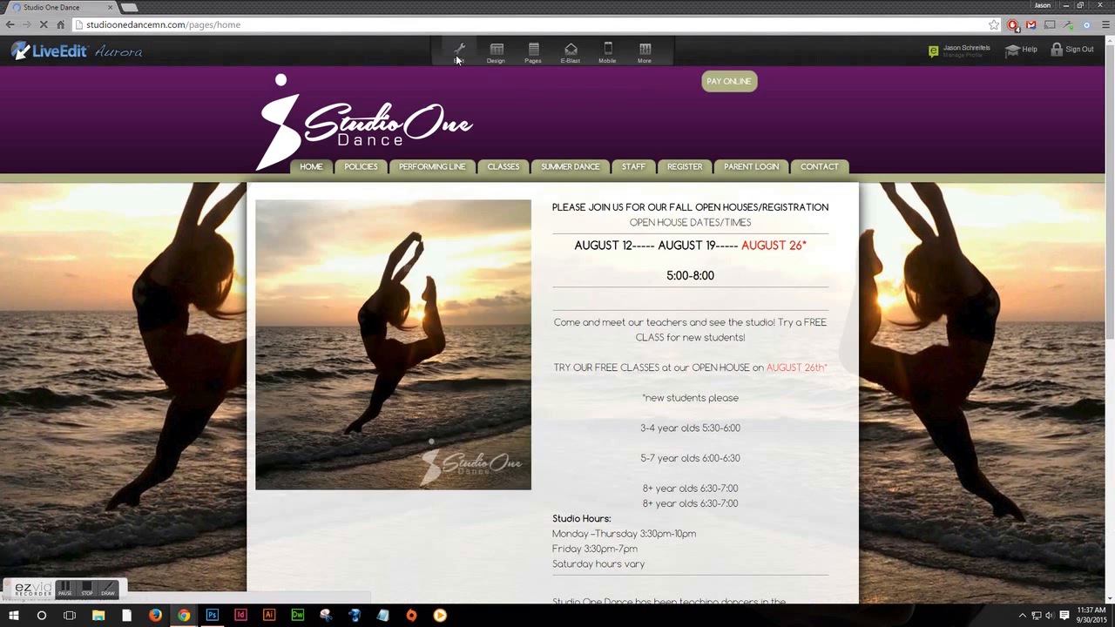
left_click(458, 57)
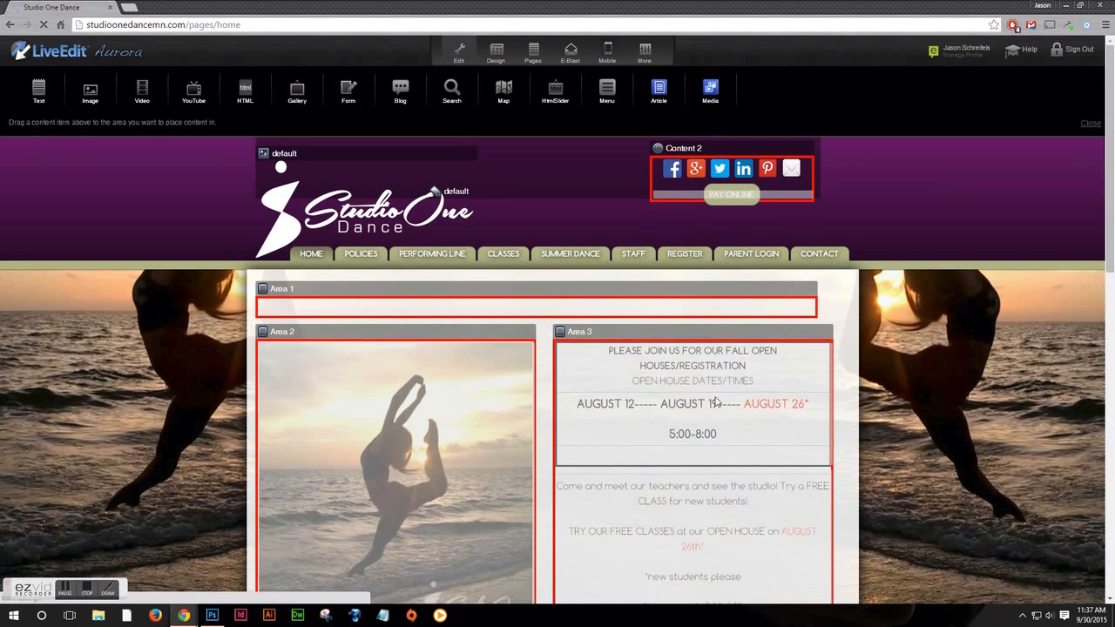
scroll(710, 444, "down", 3)
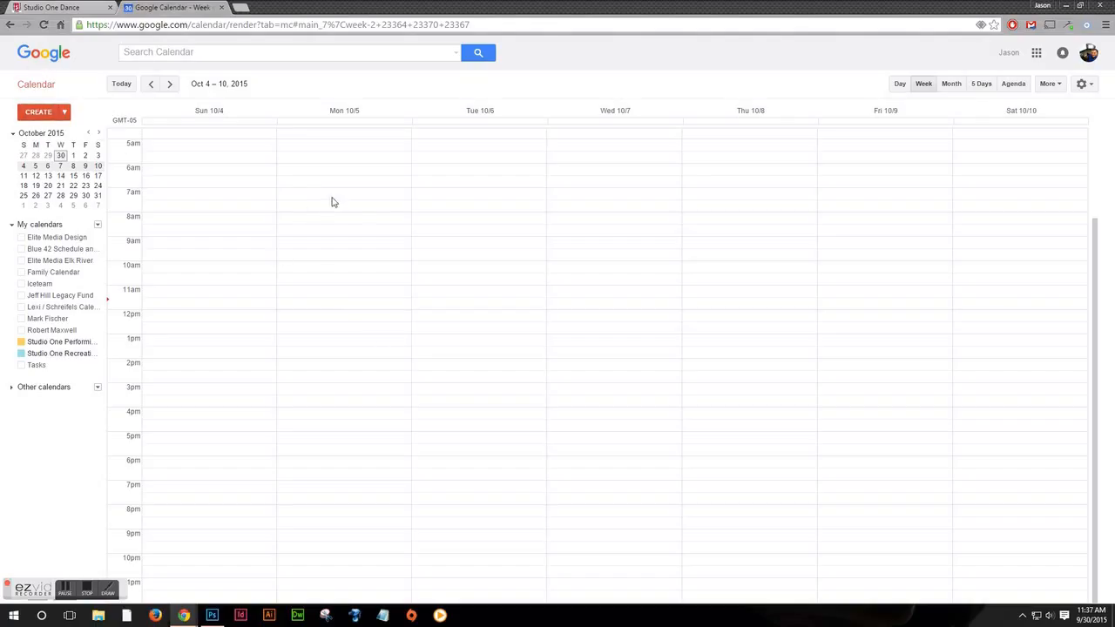
- In Google Calendar, view the sharing settings of the Studio One Performing Line calendar
left_click(98, 341)
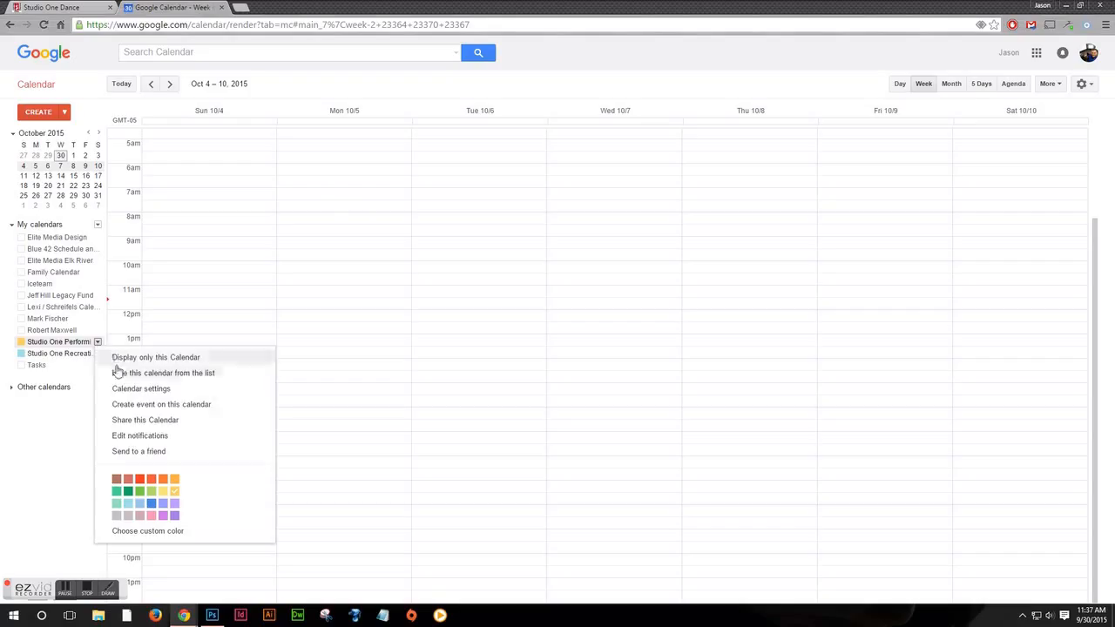
left_click(152, 421)
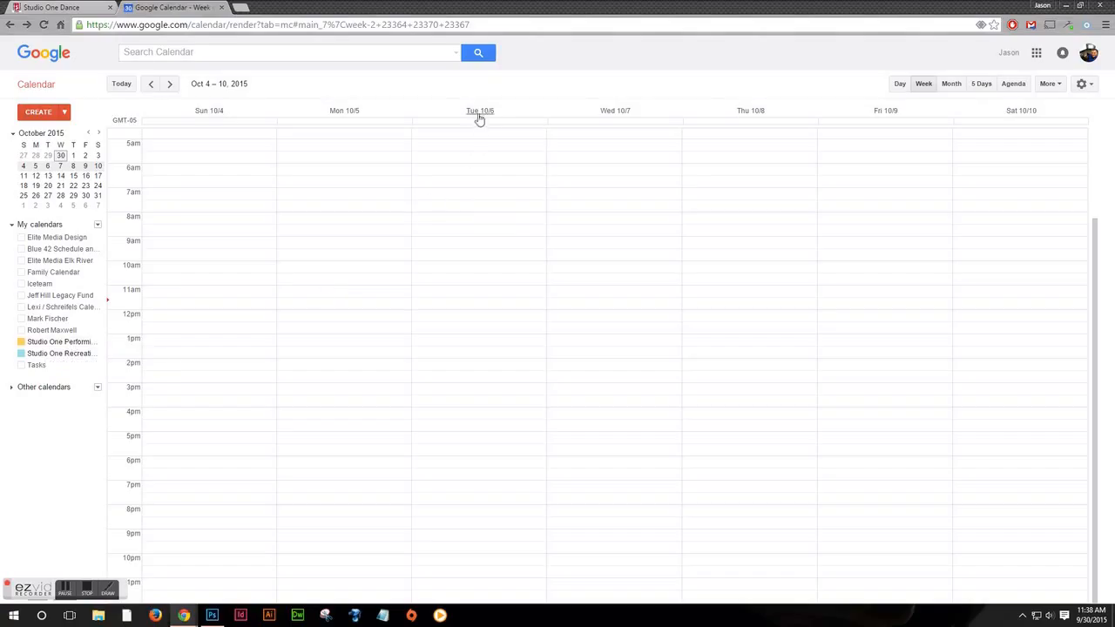
- Start a new event on Tuesday, October 6 at 10:00am and assign it to the Studio One Performing Line Calender
left_click(461, 267)
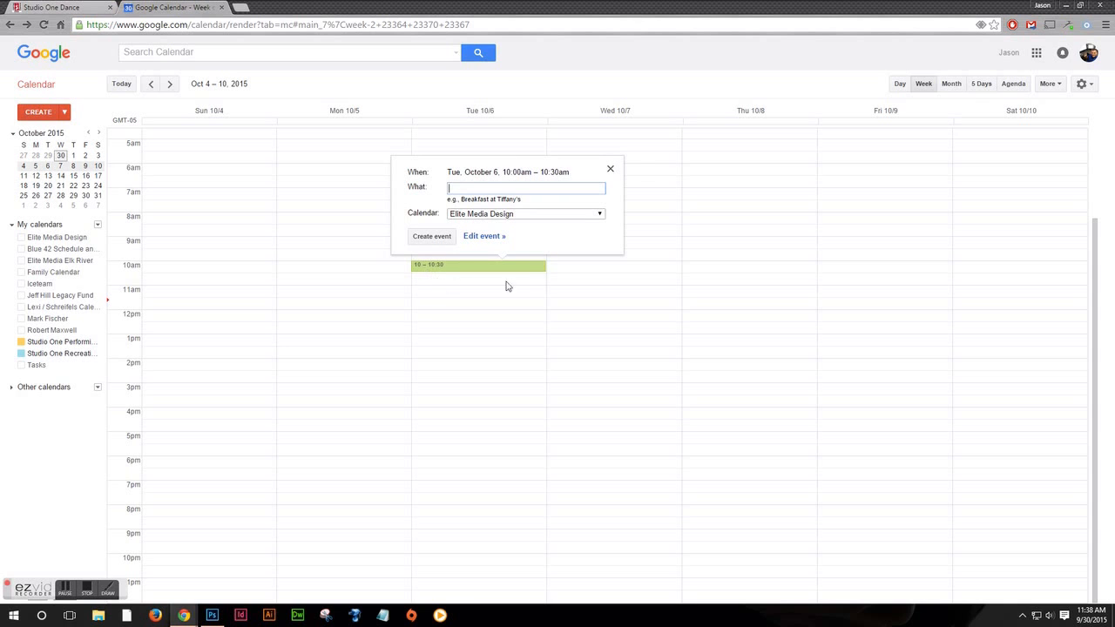
left_click(521, 216)
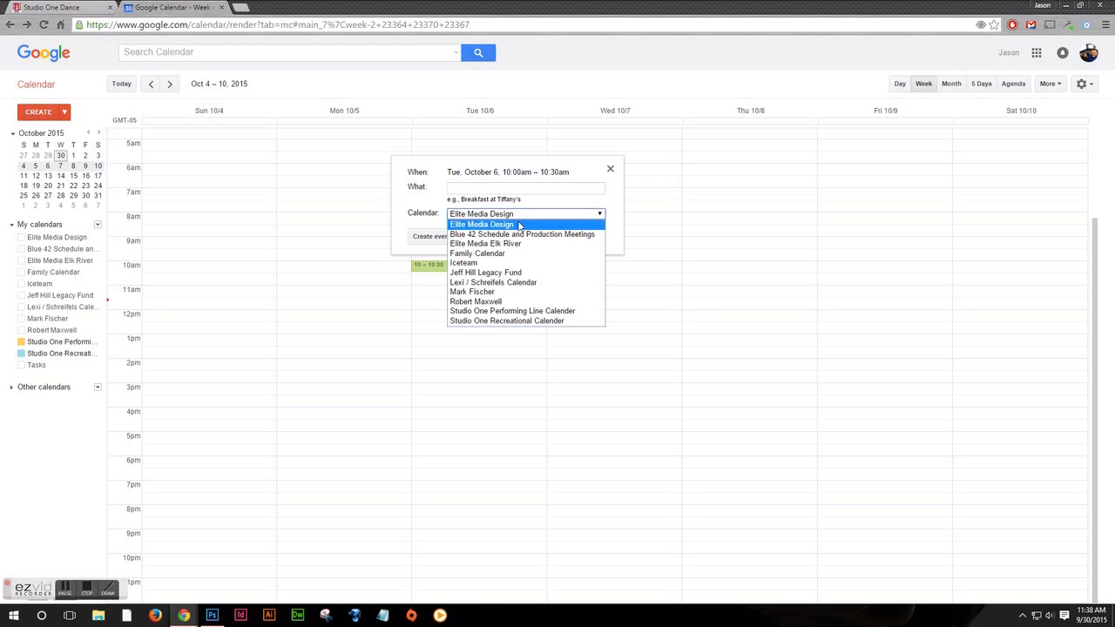
left_click(513, 313)
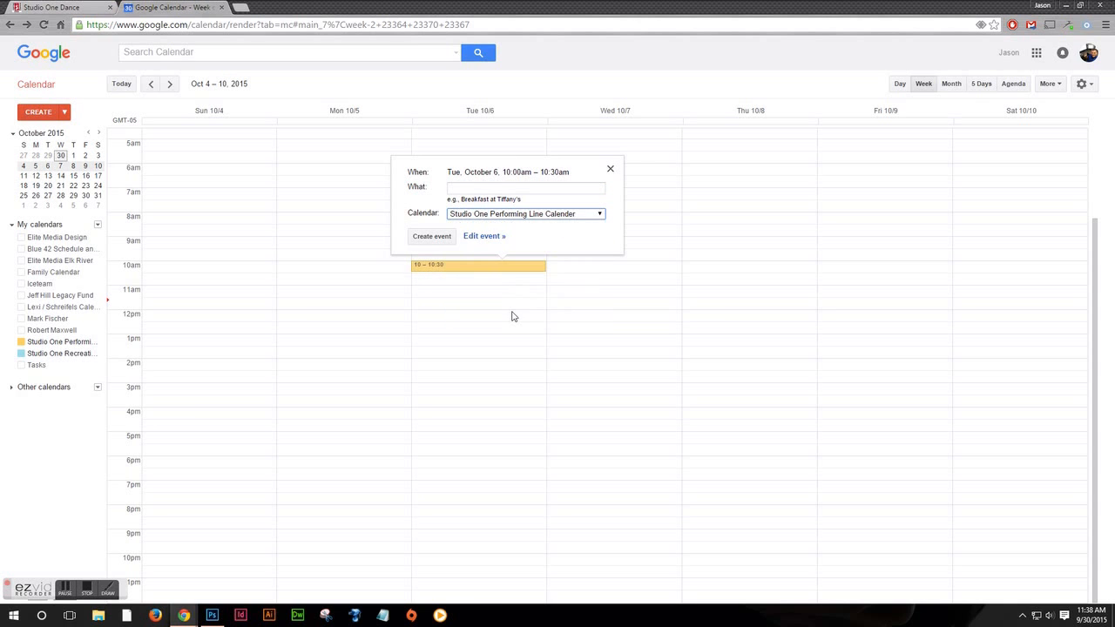
- Title the new event "Sample Date" and open its full details for editing
left_click(473, 187)
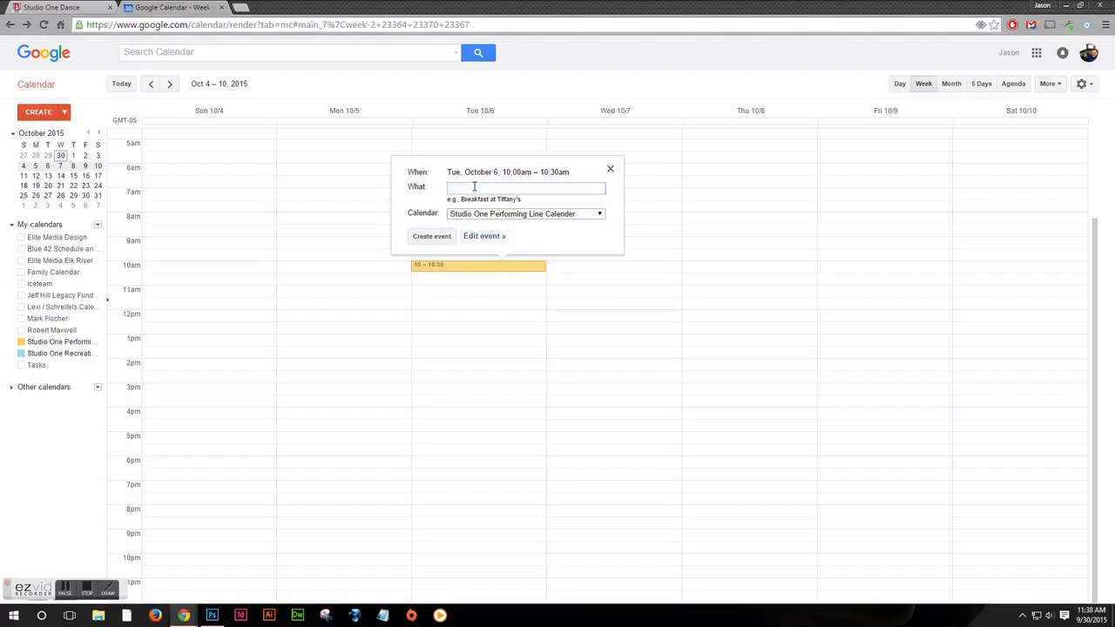
type("Smap")
key("BackSpace")
key("BackSpace")
key("BackSpace")
key("BackSpace")
left_click(478, 237)
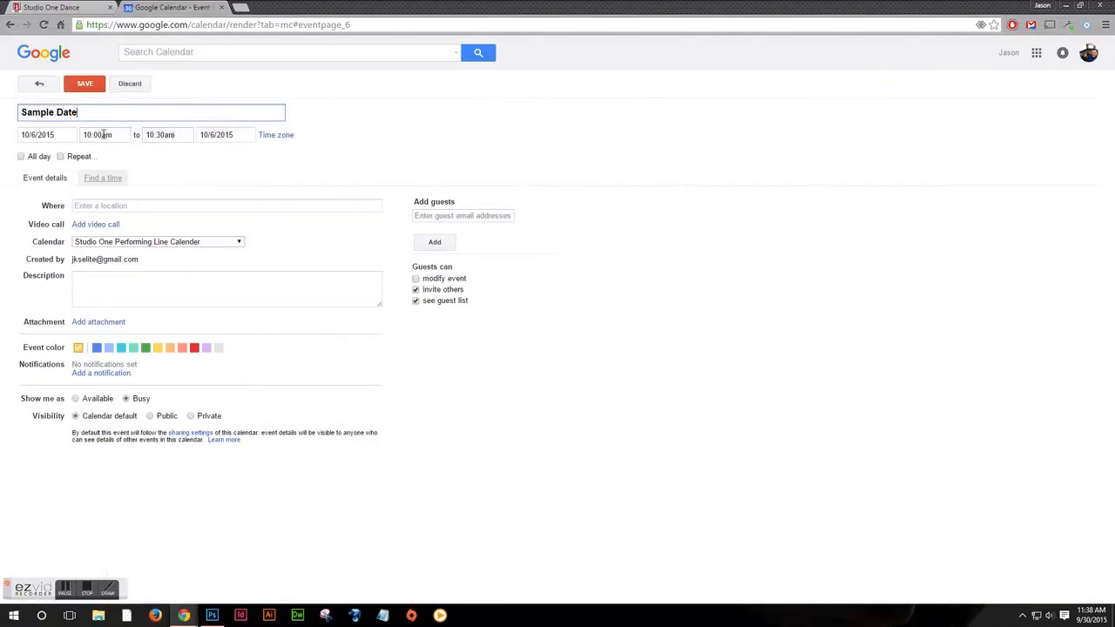
- Set the event's end time to 12:30pm, leave the location blank, and save the event
left_click(154, 140)
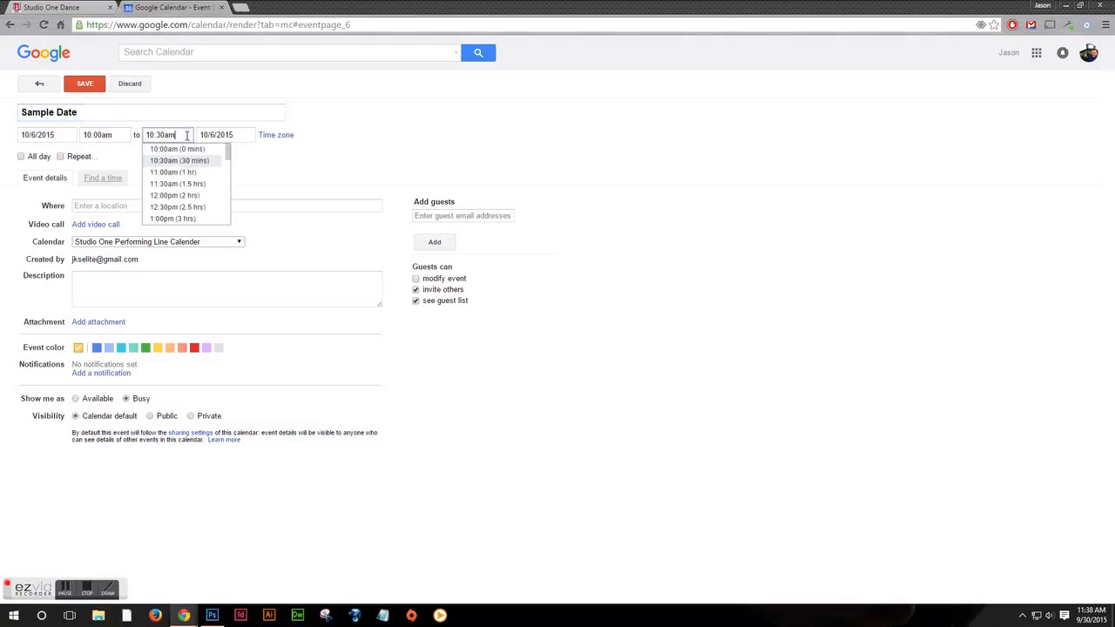
left_click(213, 206)
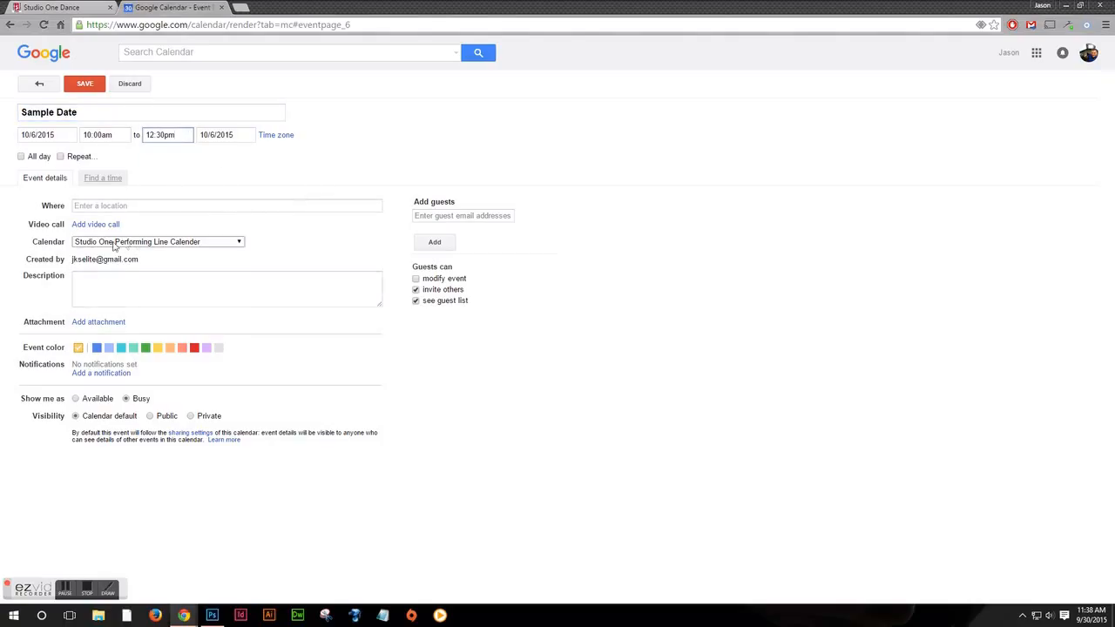
left_click(127, 207)
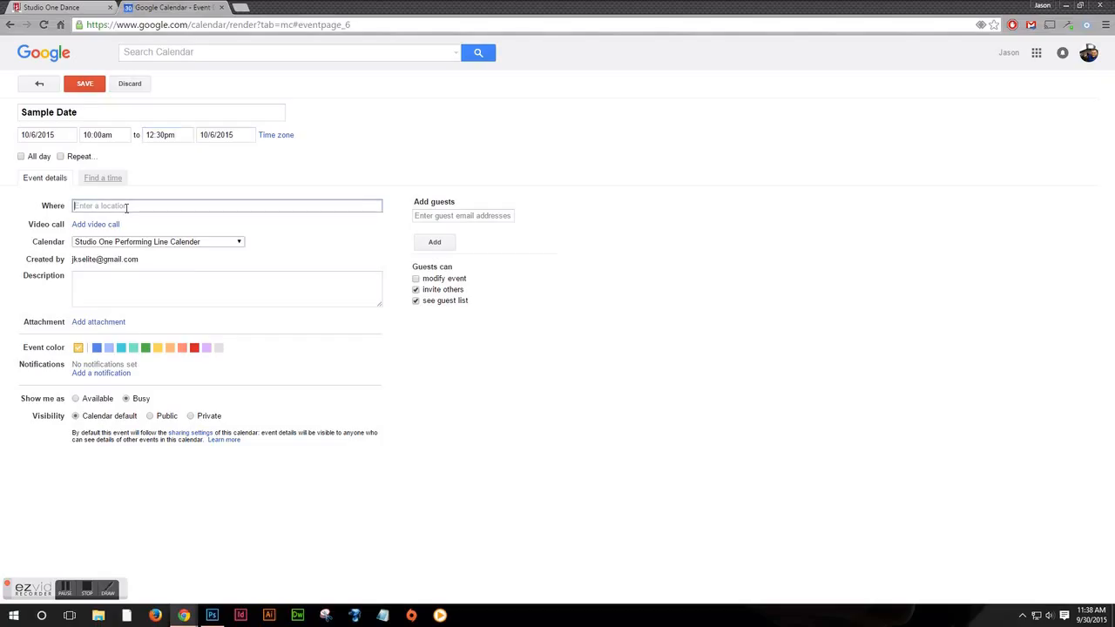
left_click(85, 83)
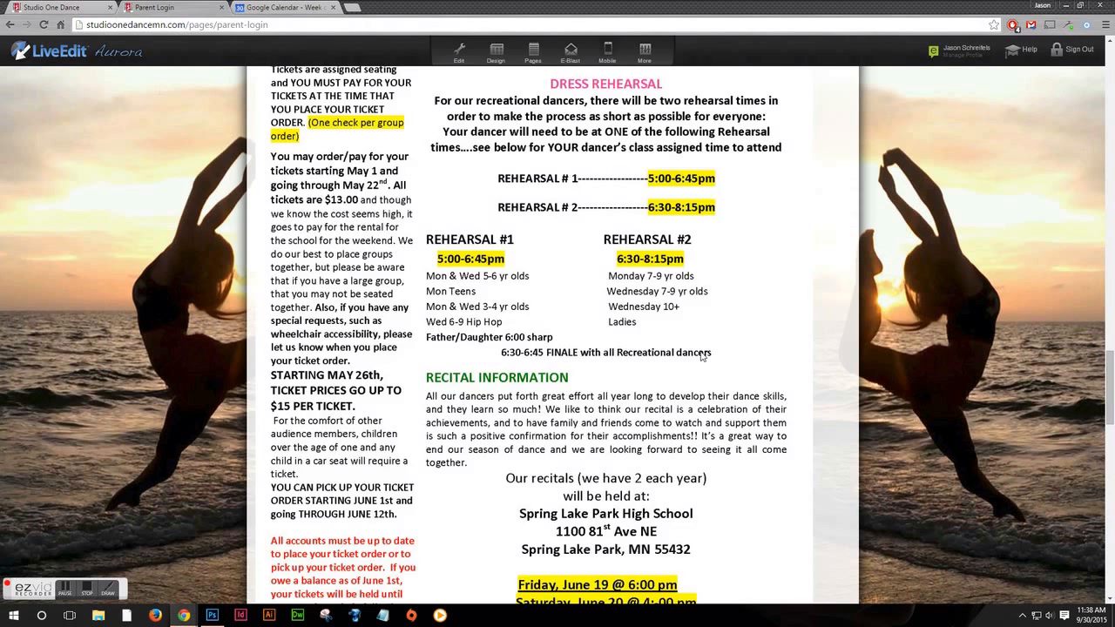
- On the studio site's Parent Login page, show October 2015 in the Recreational and Performing Line calendars and look for the sample event
scroll(702, 355, "down", 15)
scroll(652, 336, "down", 2)
scroll(662, 348, "up", 3)
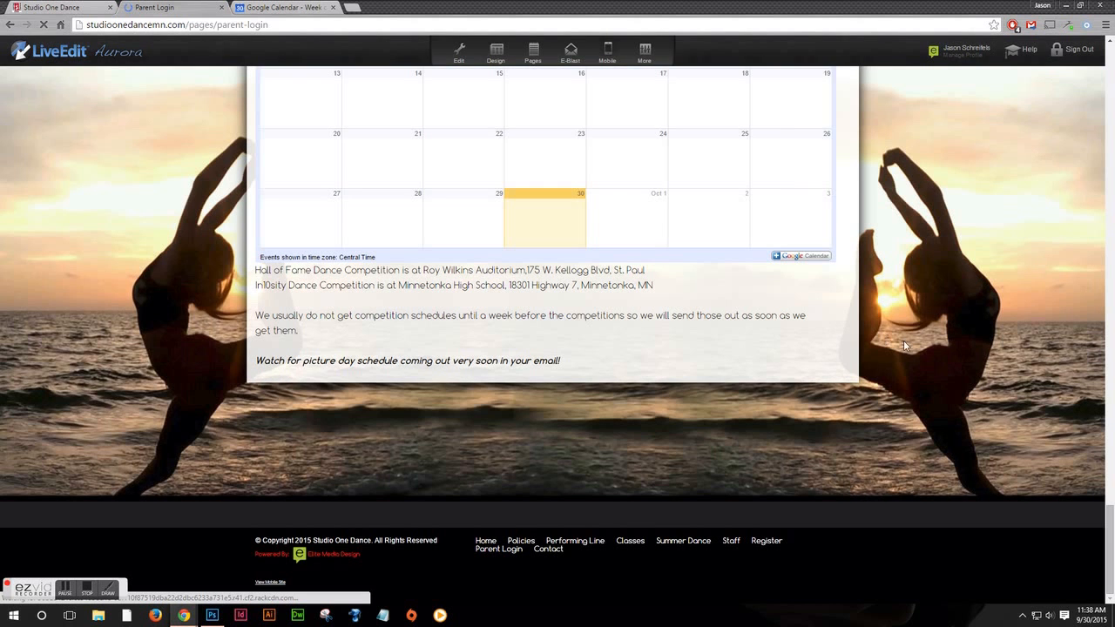
scroll(904, 346, "up", 3)
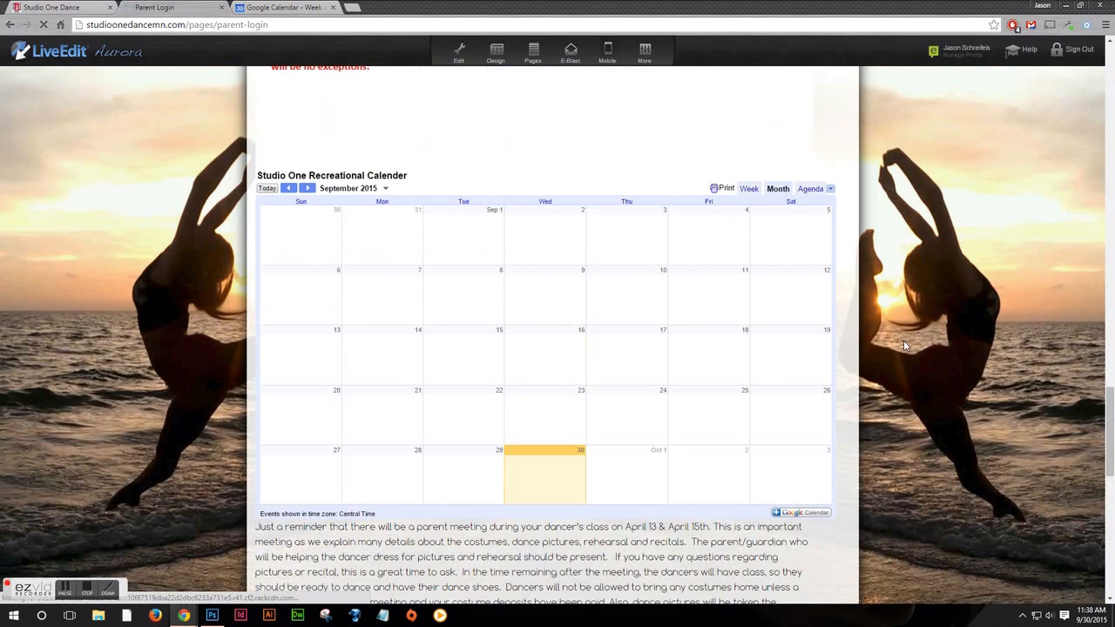
scroll(898, 346, "up", 11)
scroll(823, 294, "down", 10)
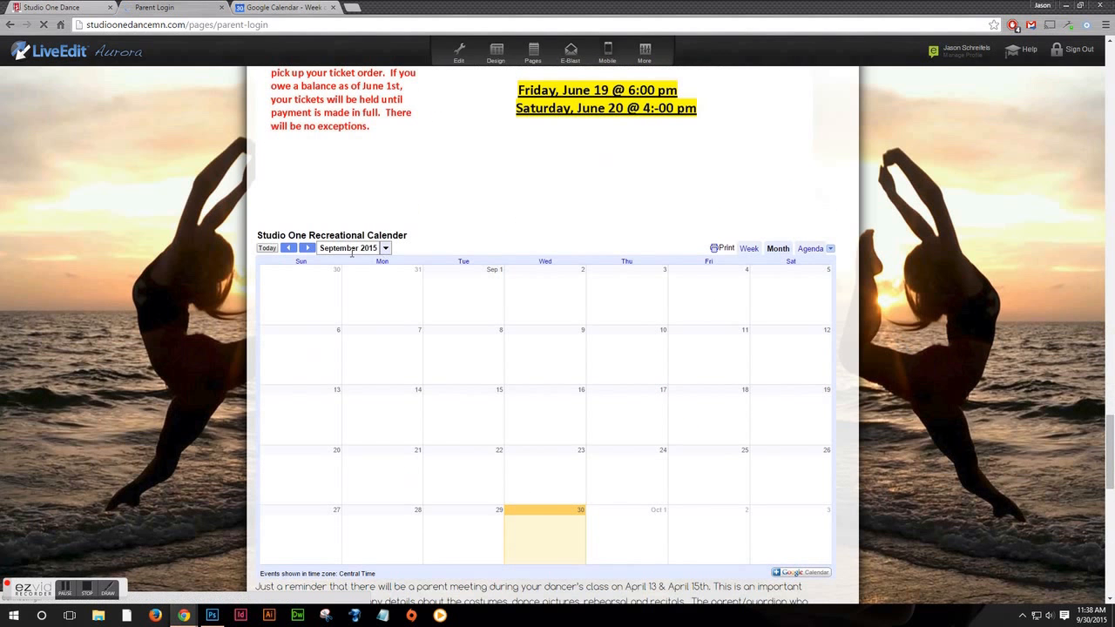
left_click(307, 249)
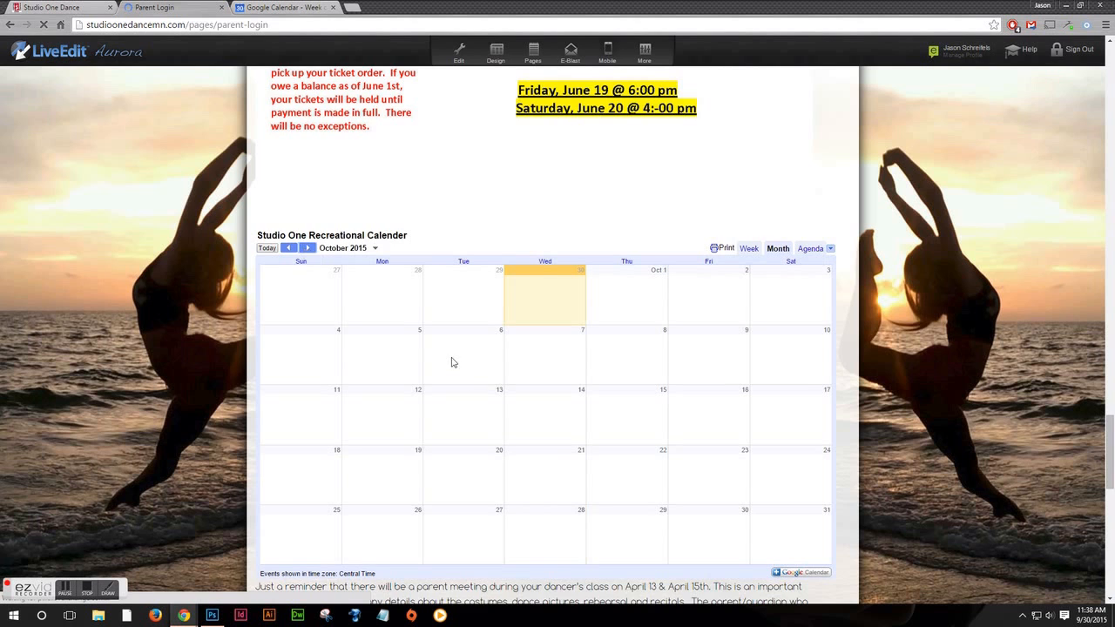
scroll(450, 361, "down", 7)
left_click(306, 365)
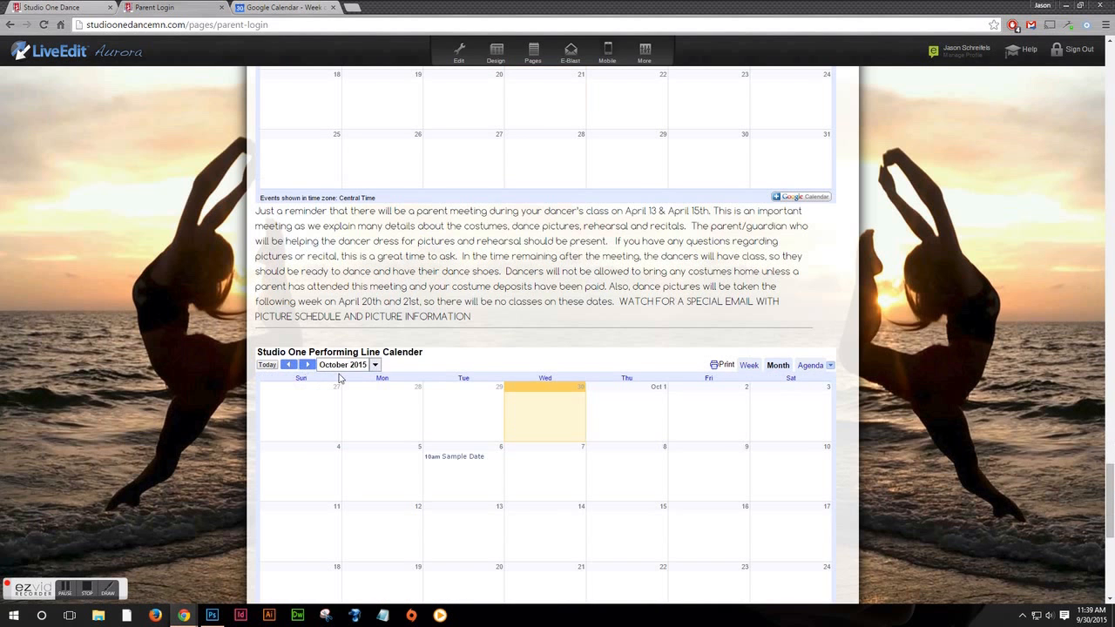
scroll(476, 444, "down", 2)
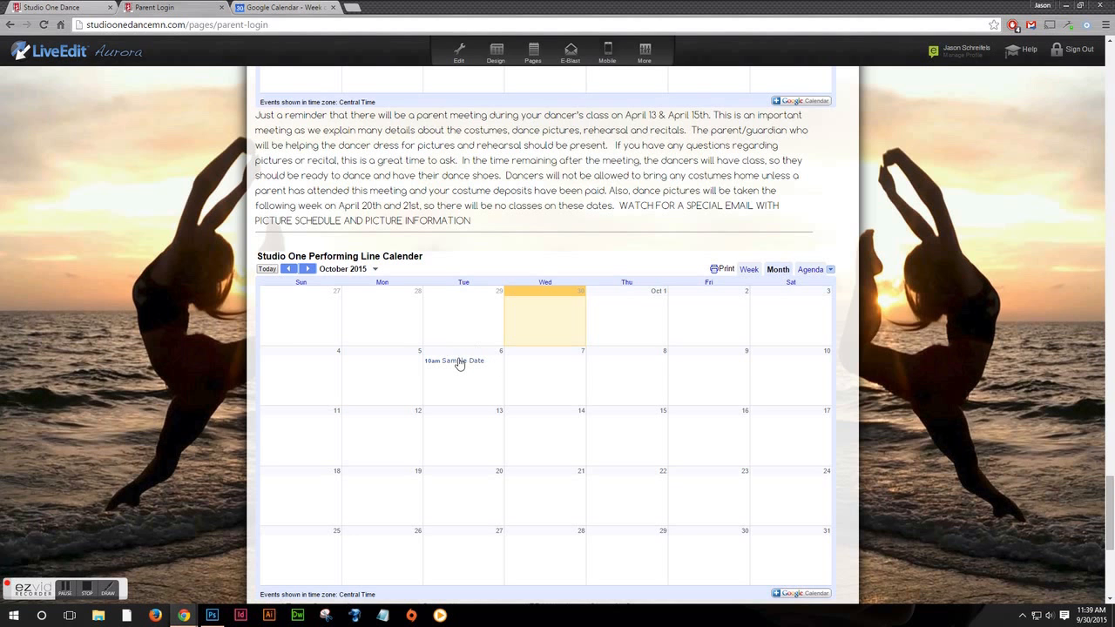
- Return to Google Calendar and delete the Sample Date event on Tuesday, October 6
left_click(296, 7)
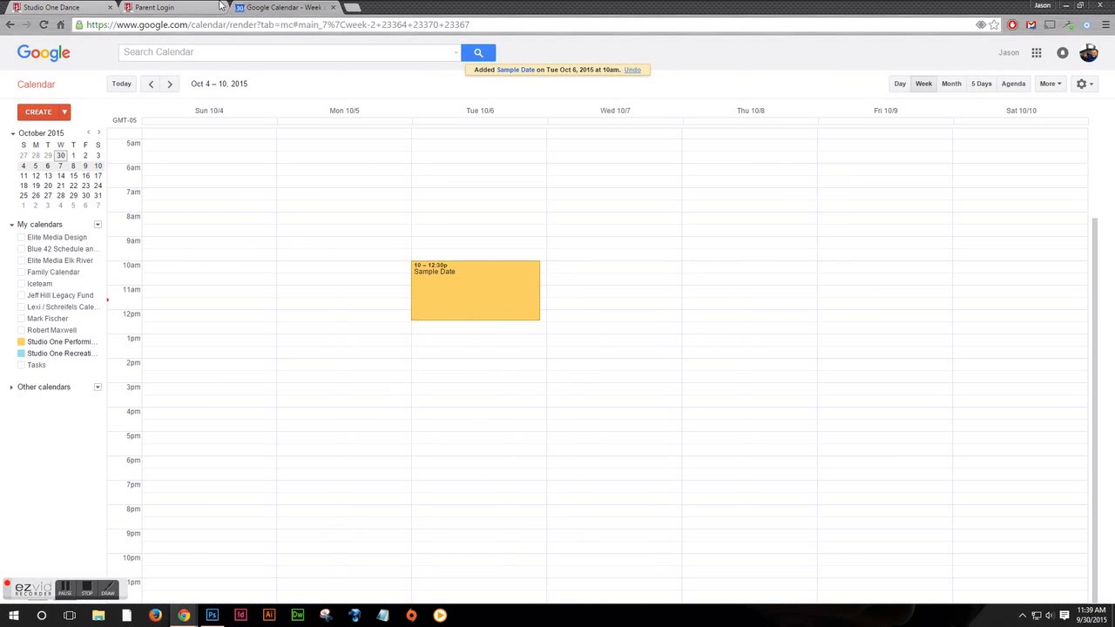
left_click(188, 7)
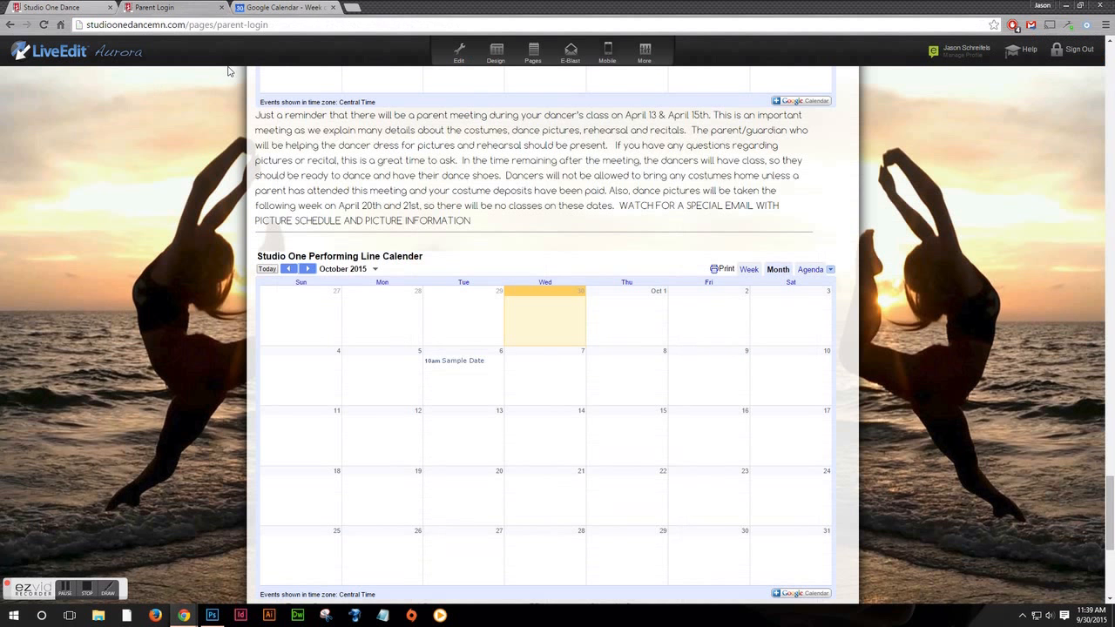
left_click(288, 7)
left_click(476, 299)
key("Delete")
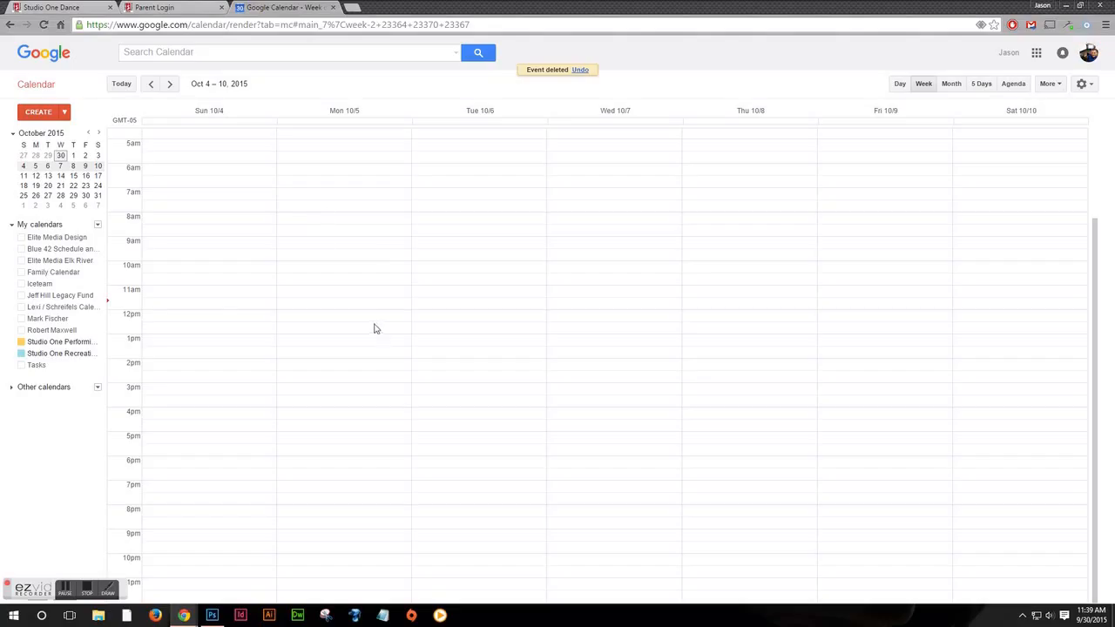
- Review who the Studio One Performing Line calendar is shared with, check the field for adding a person, and open the calendar's details
left_click(100, 344)
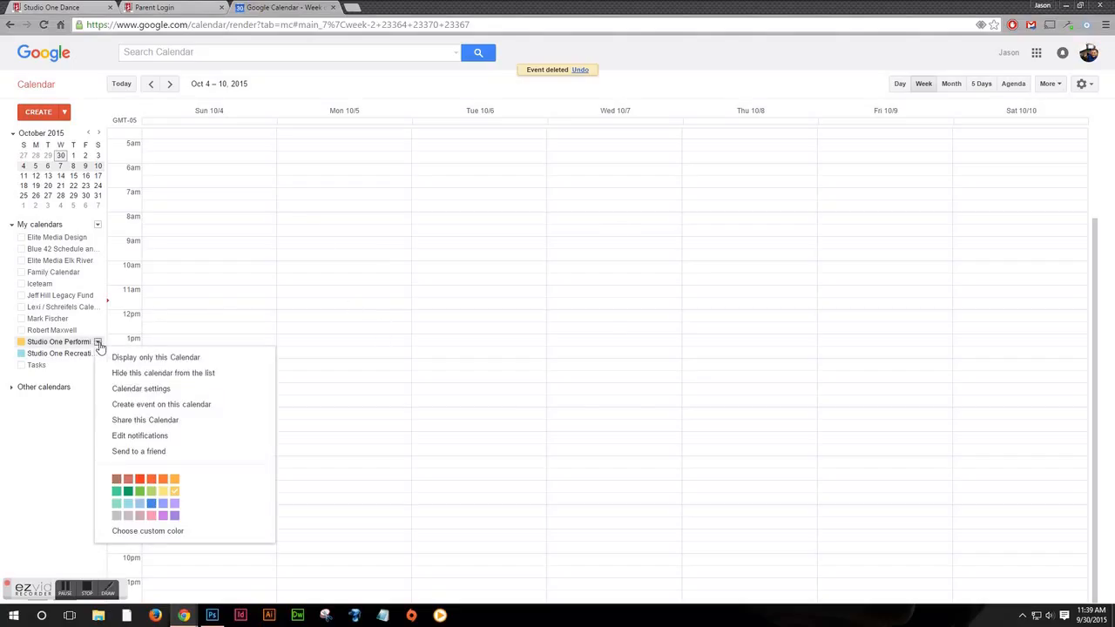
left_click(150, 424)
left_click(55, 214)
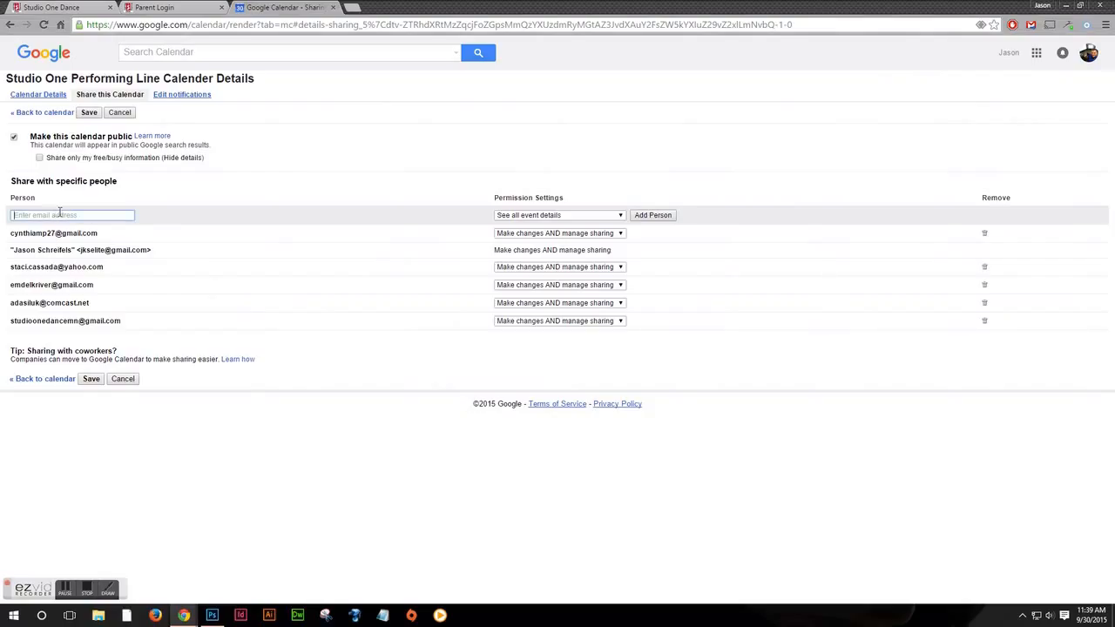
left_click(52, 98)
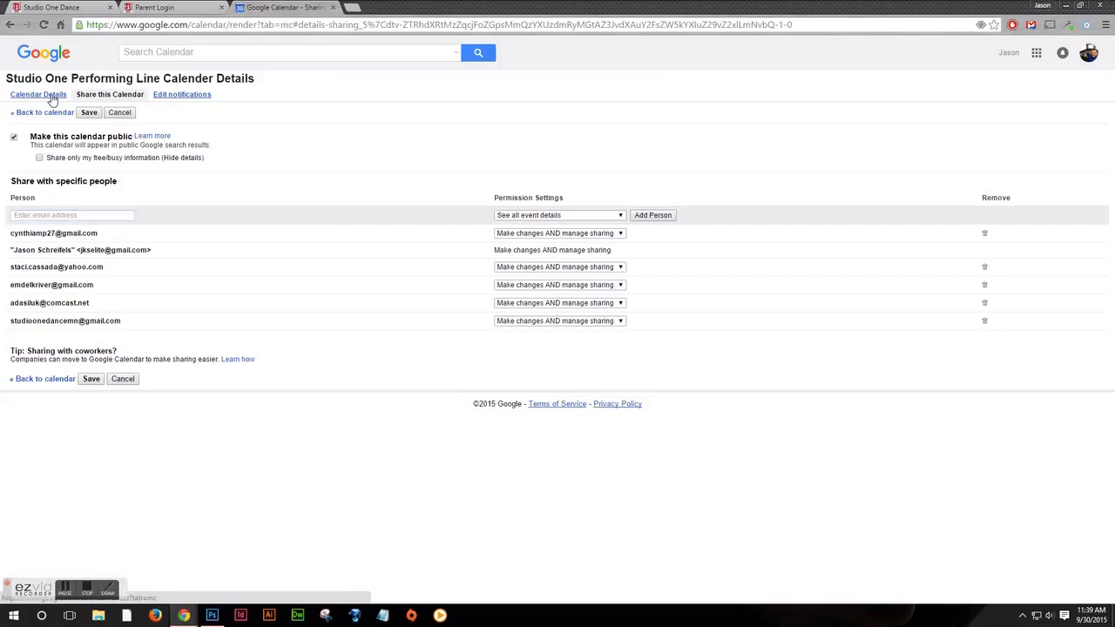
left_click(90, 595)
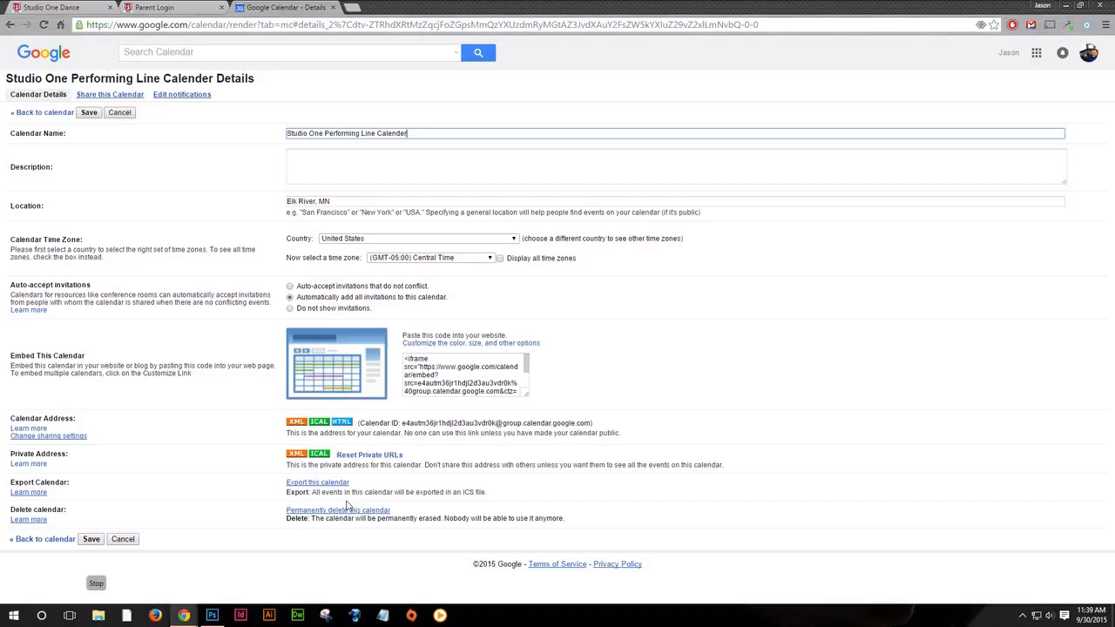